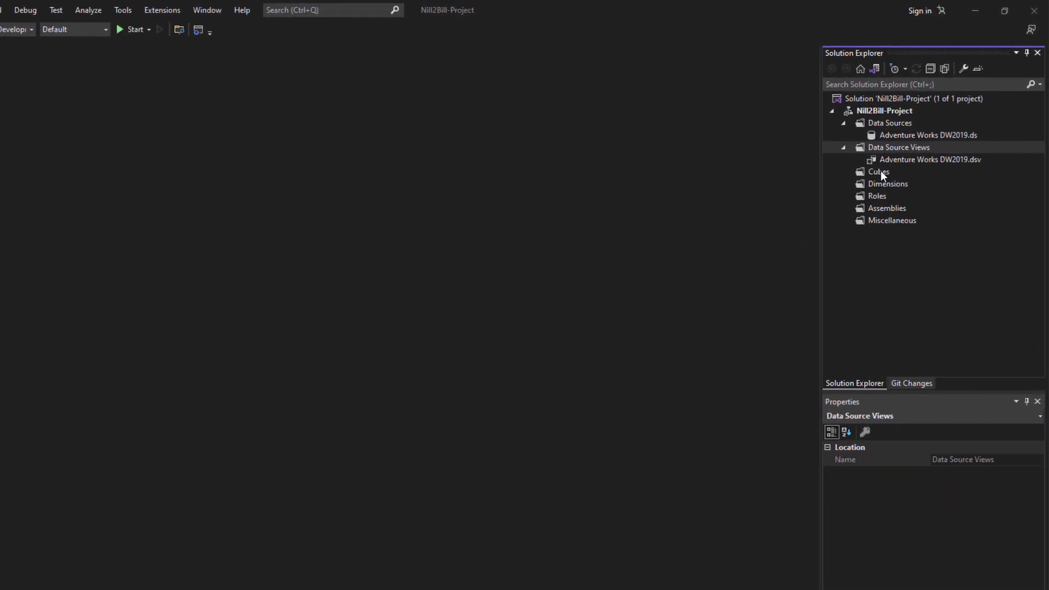
left_click(883, 160)
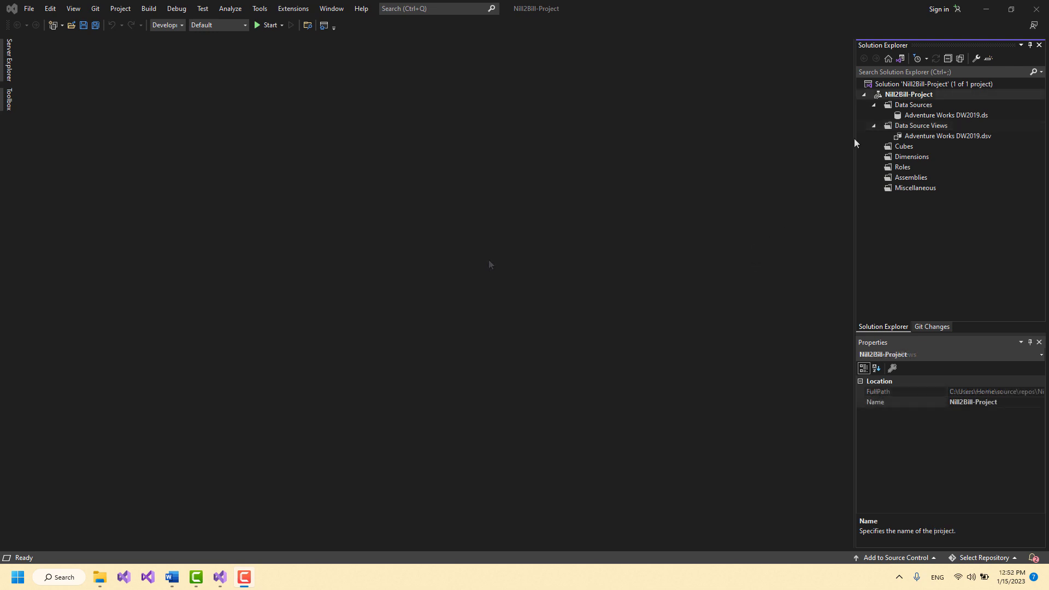
left_click(909, 157)
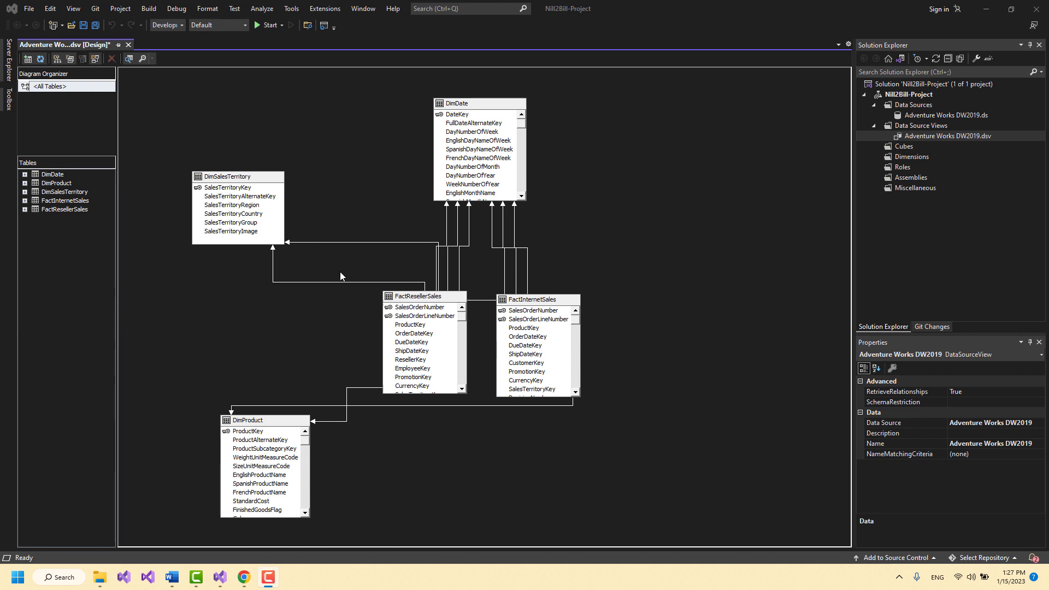
left_click_drag(159, 89, 611, 530)
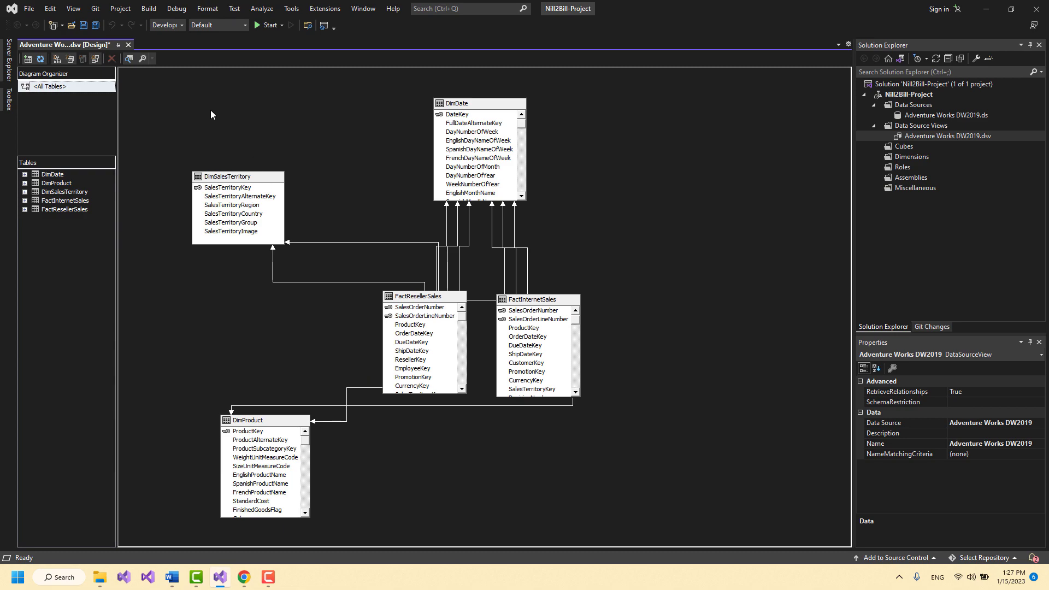
left_click_drag(185, 96, 608, 519)
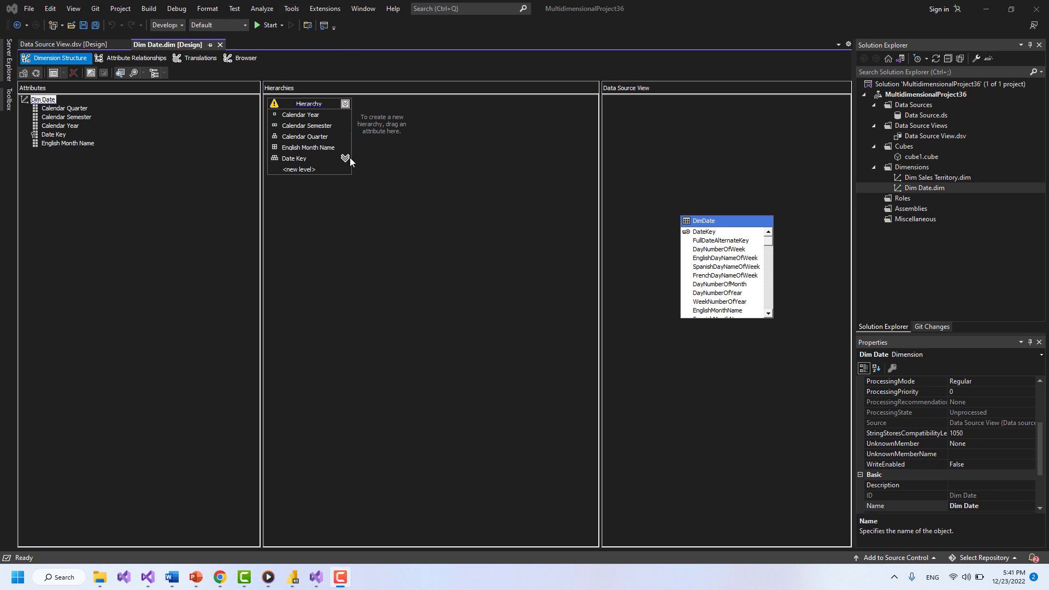
Review the Dim Date dimension's attribute relationships and the table diagram of the Data Source View in MultidimensionalProject36
left_click(135, 58)
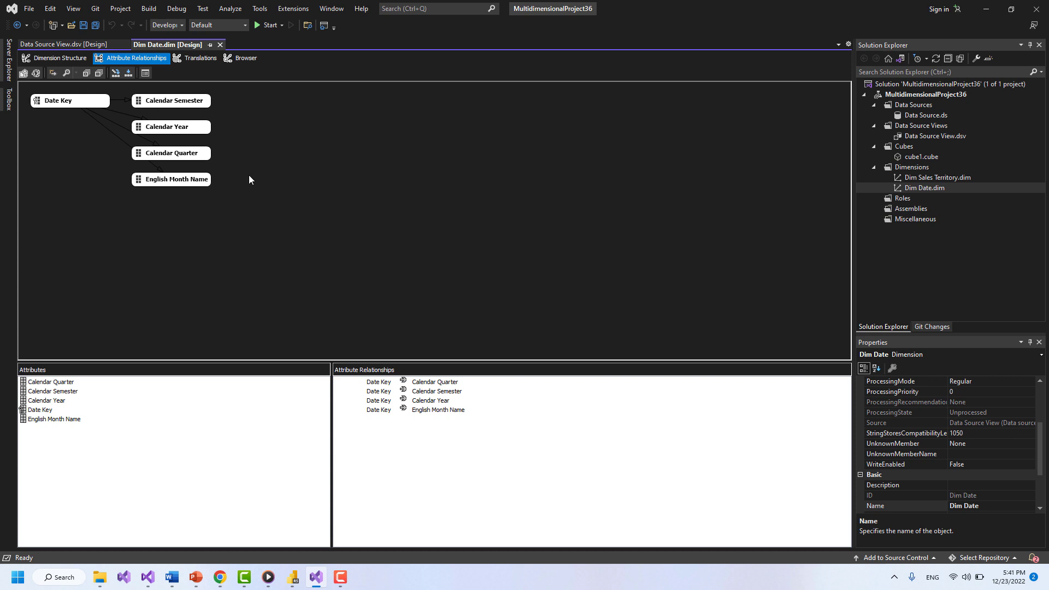
left_click(83, 44)
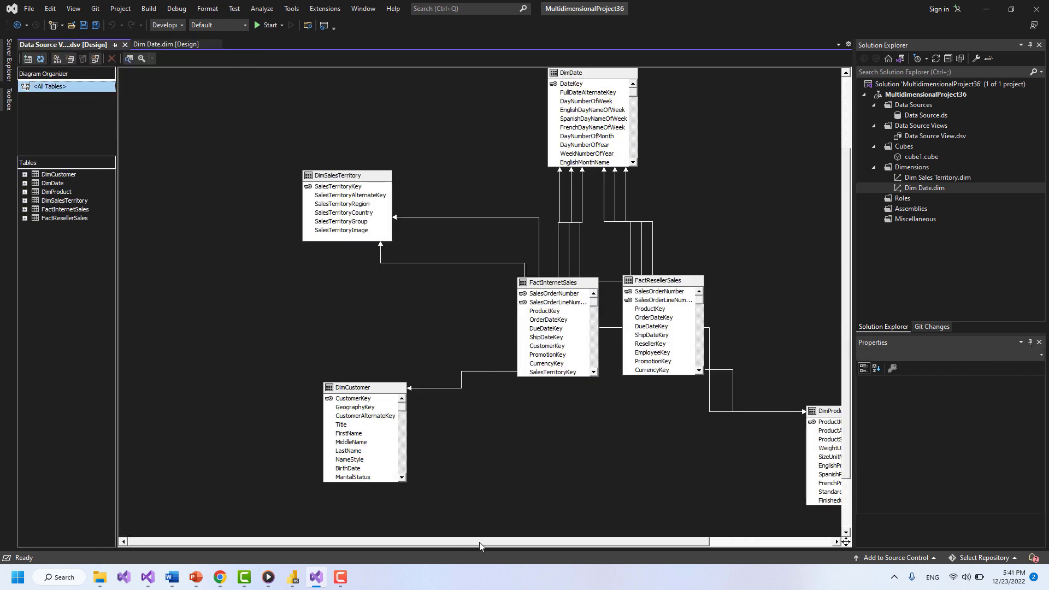
left_click_drag(475, 541, 541, 547)
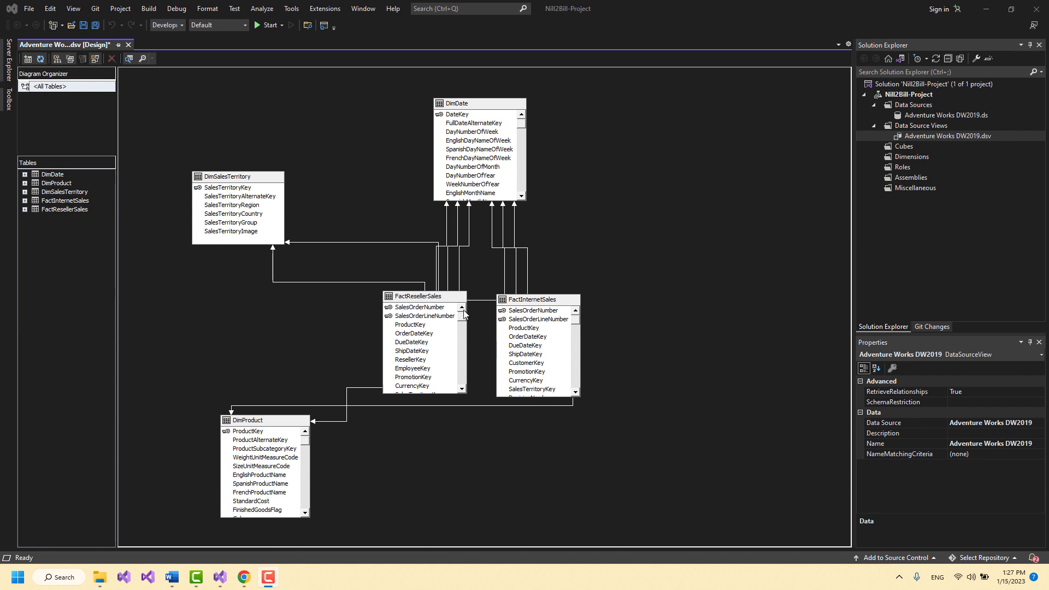
left_click_drag(159, 90, 611, 519)
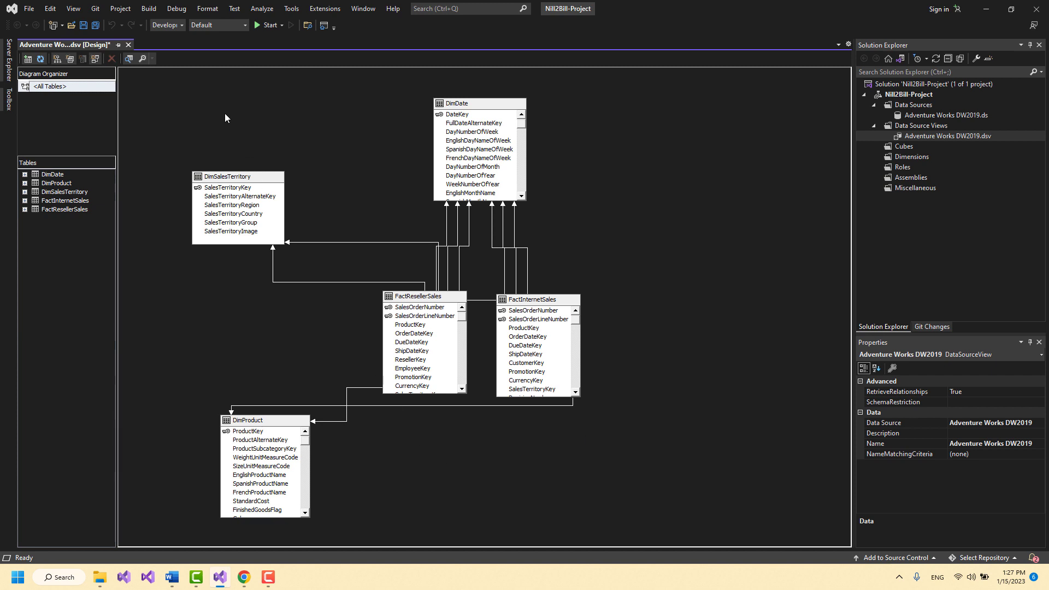
left_click_drag(184, 97, 608, 519)
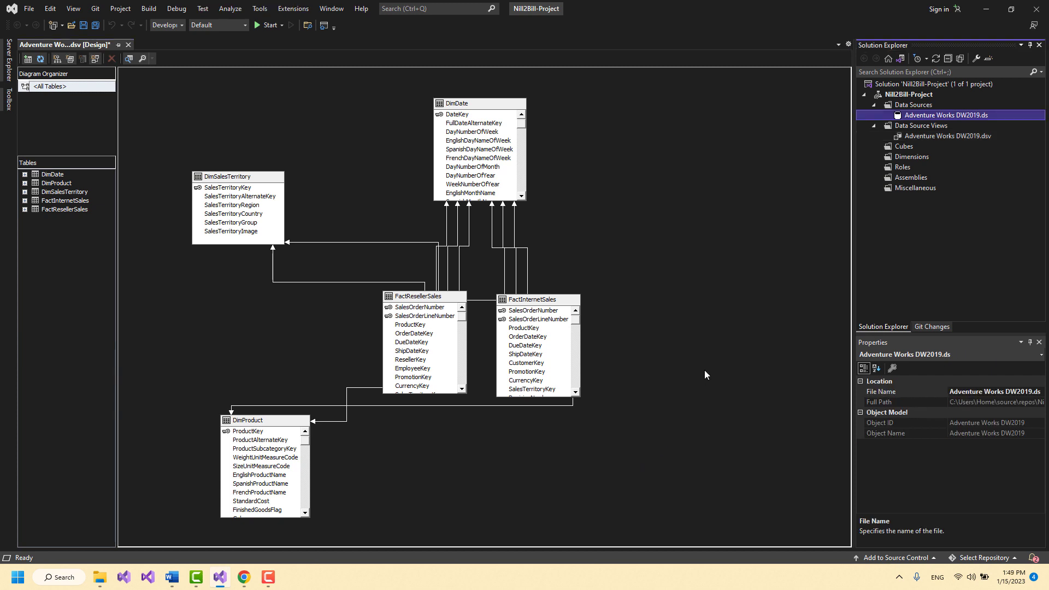
Inspect the general settings of the Adventure Works DW2019 data source and close them without changes
left_click(913, 105)
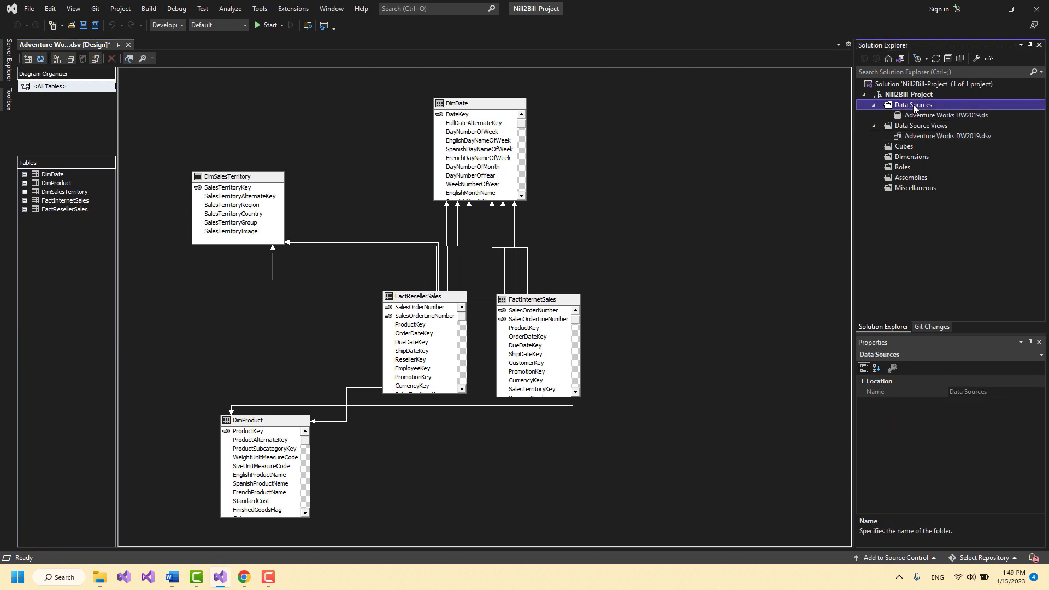
double_click(932, 115)
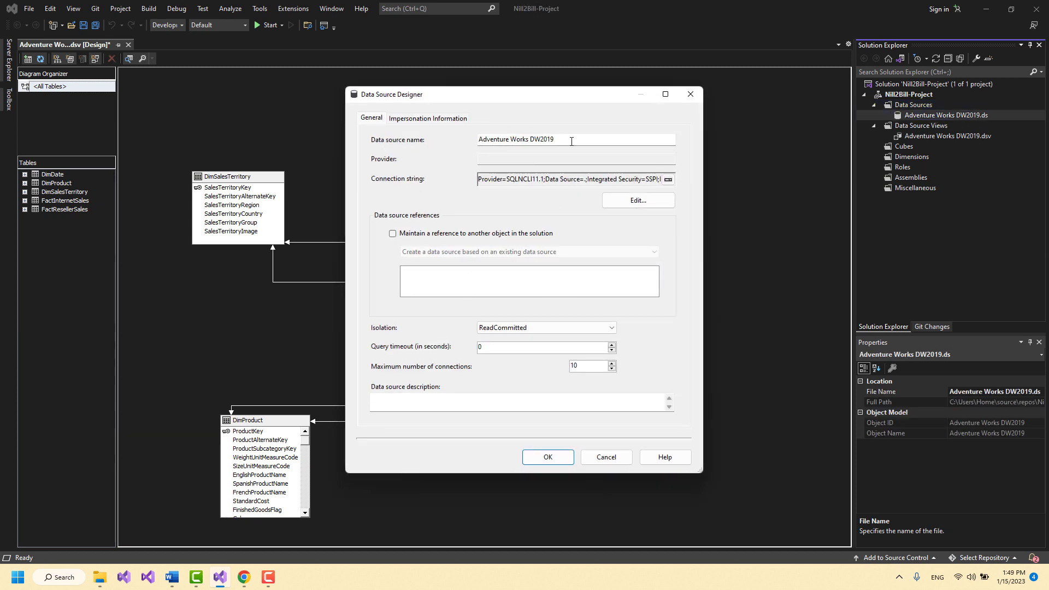
left_click_drag(614, 140, 477, 126)
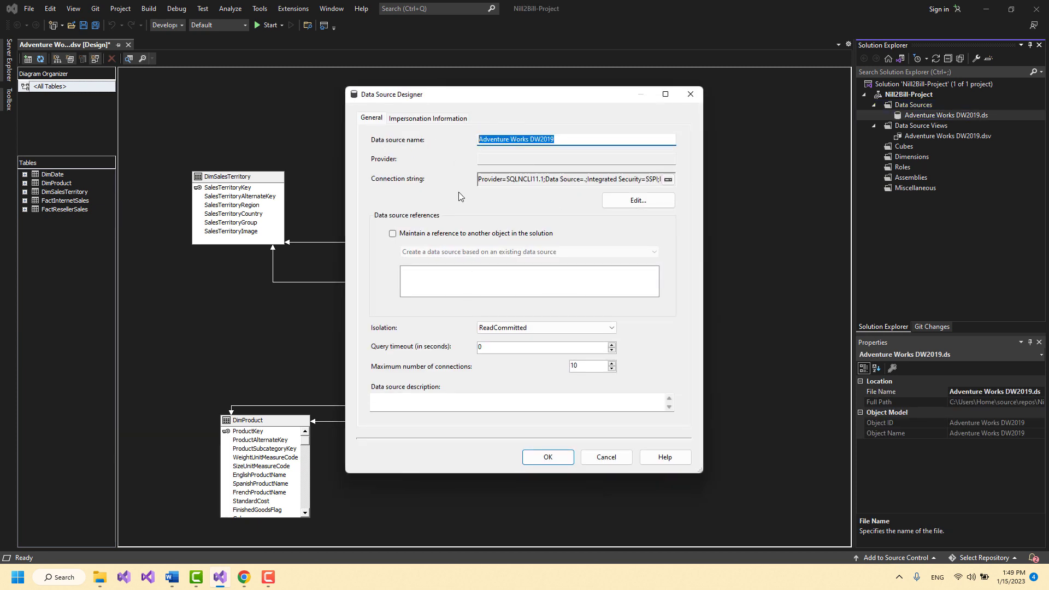
left_click(606, 457)
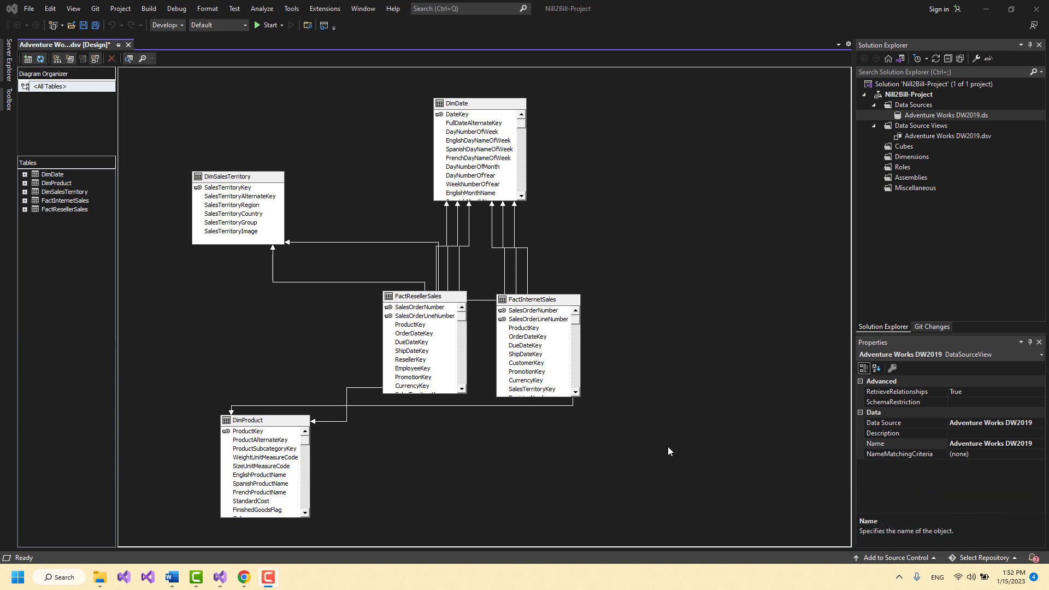
left_click(936, 126)
left_click(933, 137)
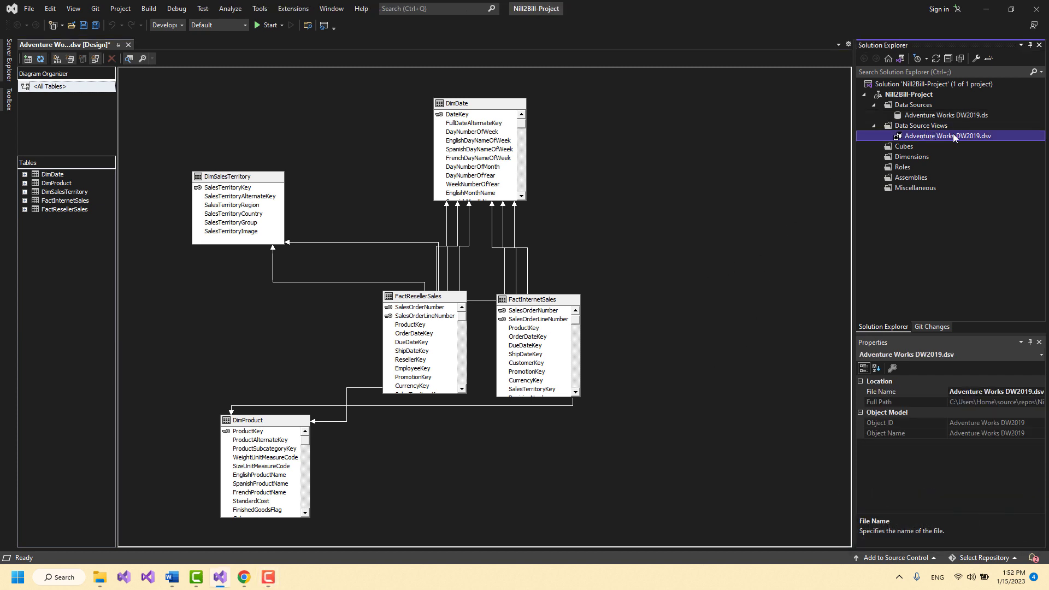
left_click(653, 275)
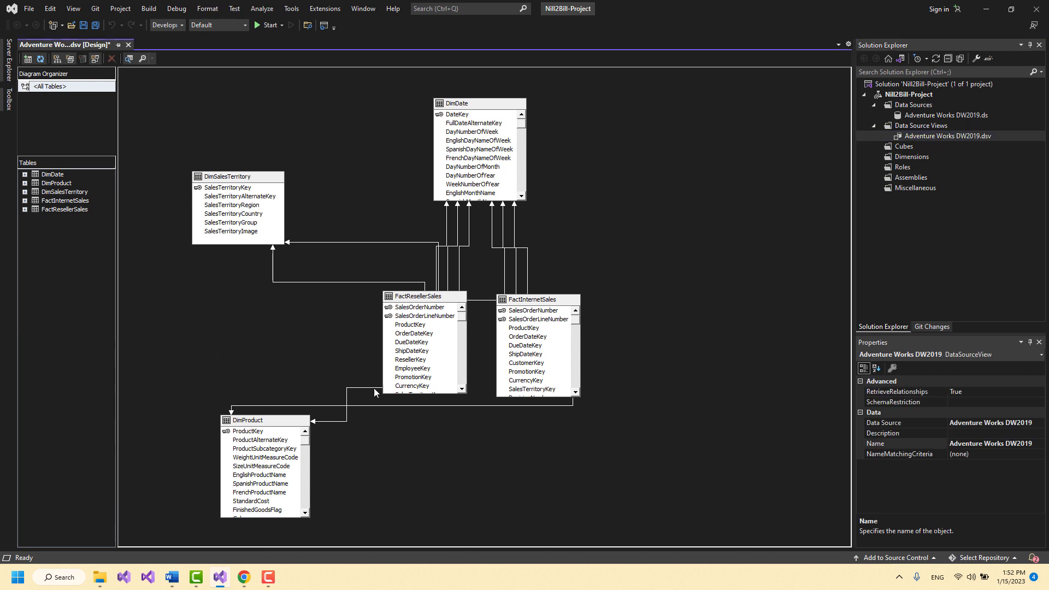
left_click_drag(156, 102, 628, 526)
left_click(677, 410)
Inspect the blank query definition for a new named query in the data source view, then cancel it
right_click(662, 261)
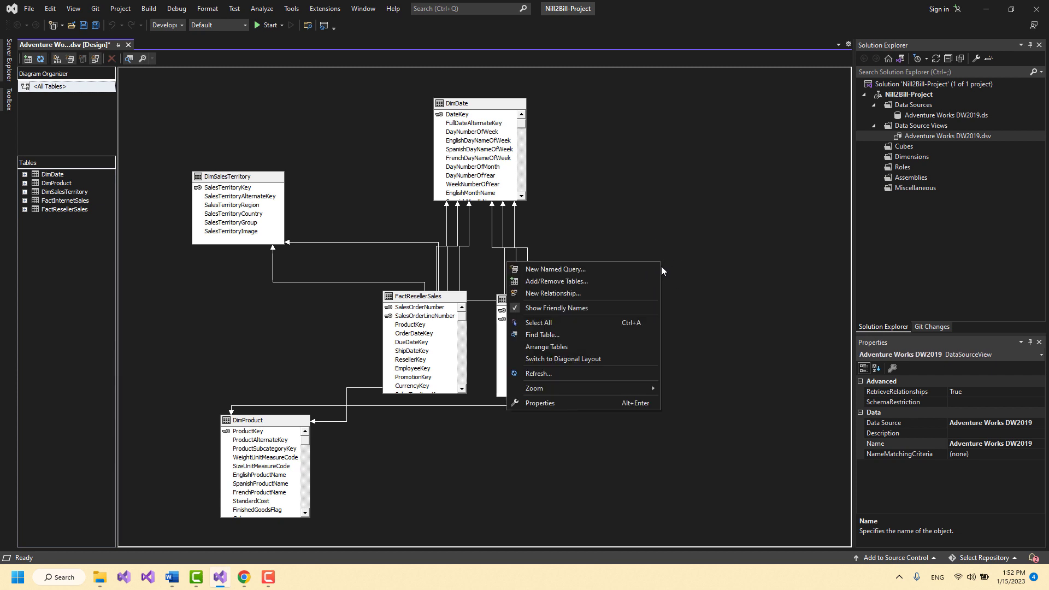
left_click(577, 268)
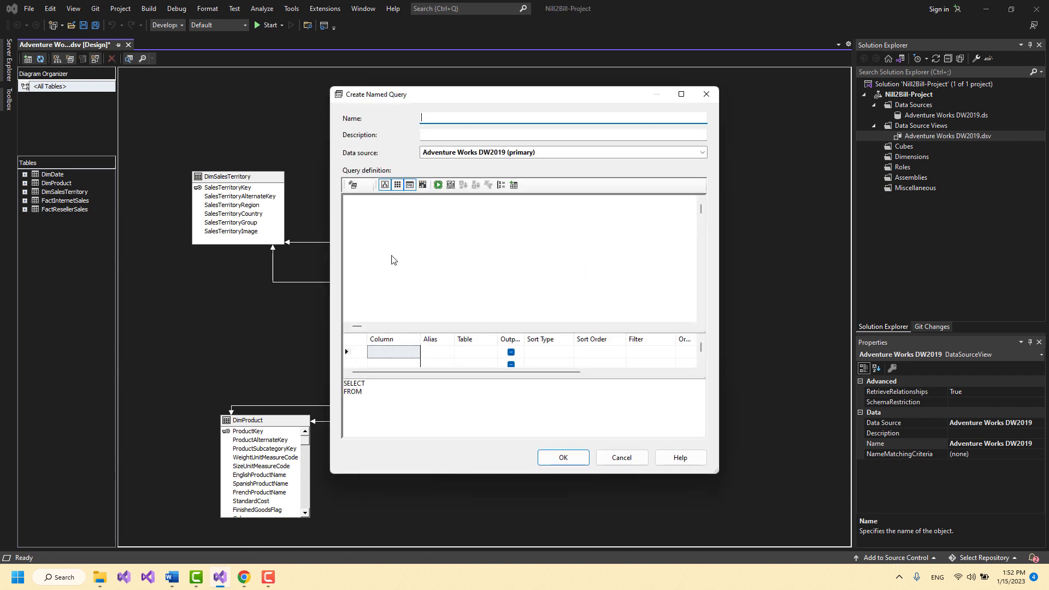
left_click_drag(389, 399, 344, 384)
left_click(435, 411)
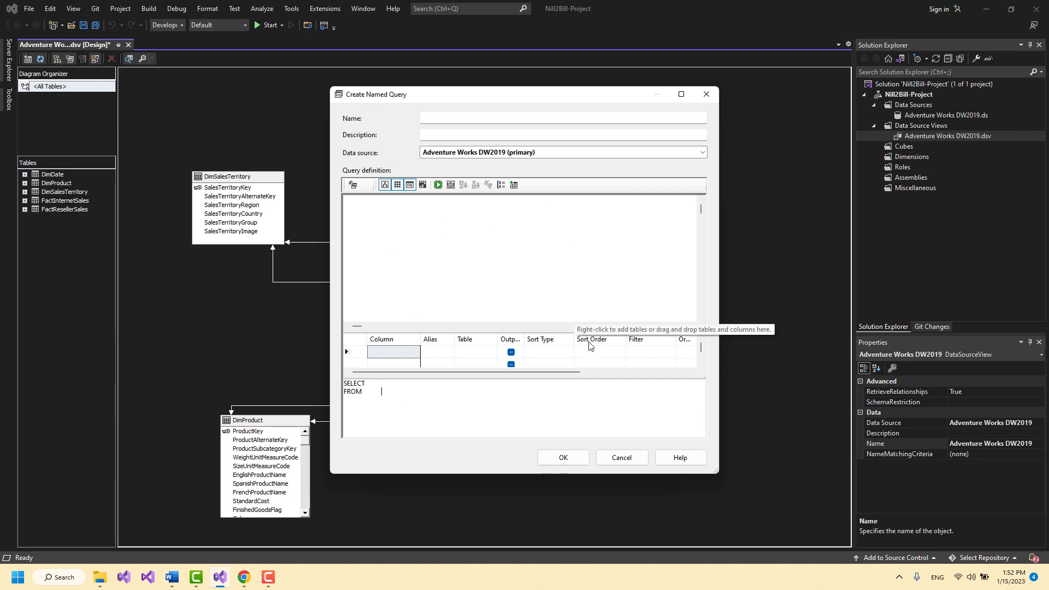
left_click(619, 459)
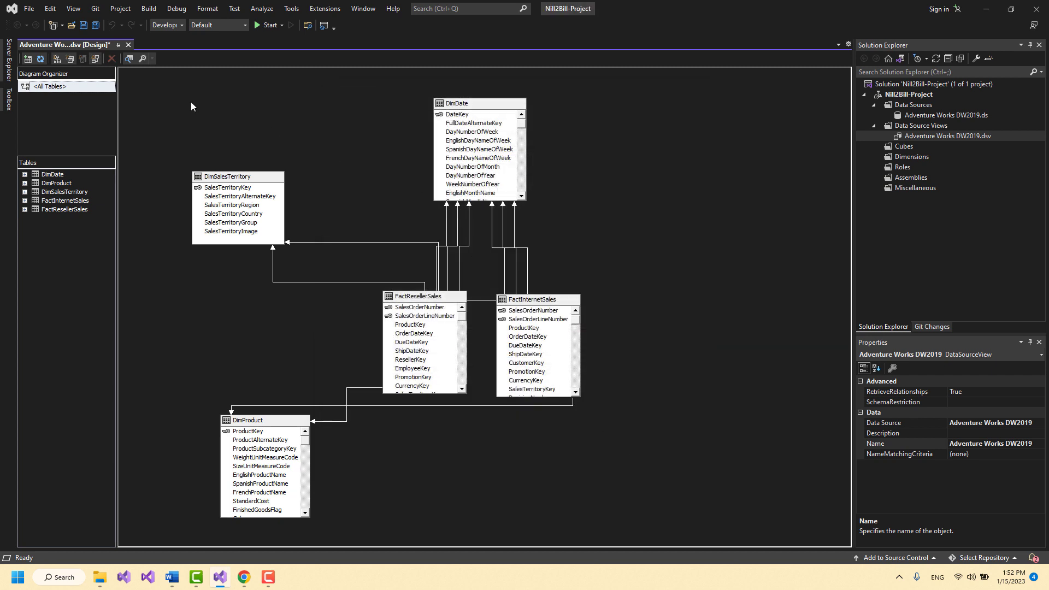
left_click_drag(154, 85, 637, 529)
left_click(278, 432)
left_click_drag(185, 91, 598, 507)
left_click(655, 459)
left_click_drag(175, 92, 618, 487)
left_click(261, 420)
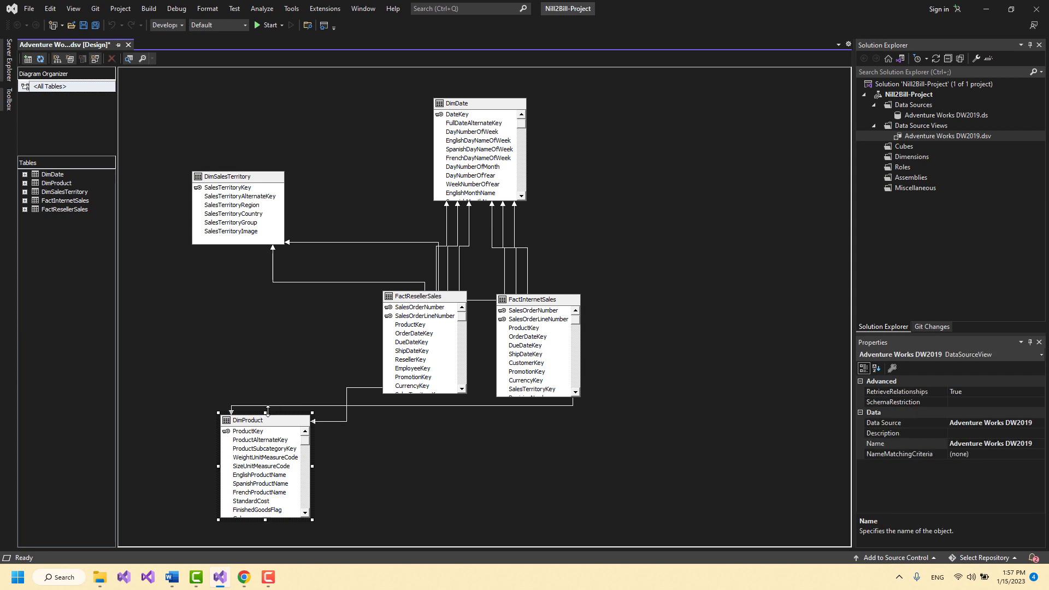
left_click(481, 110)
left_click(408, 96)
left_click_drag(179, 401, 342, 524)
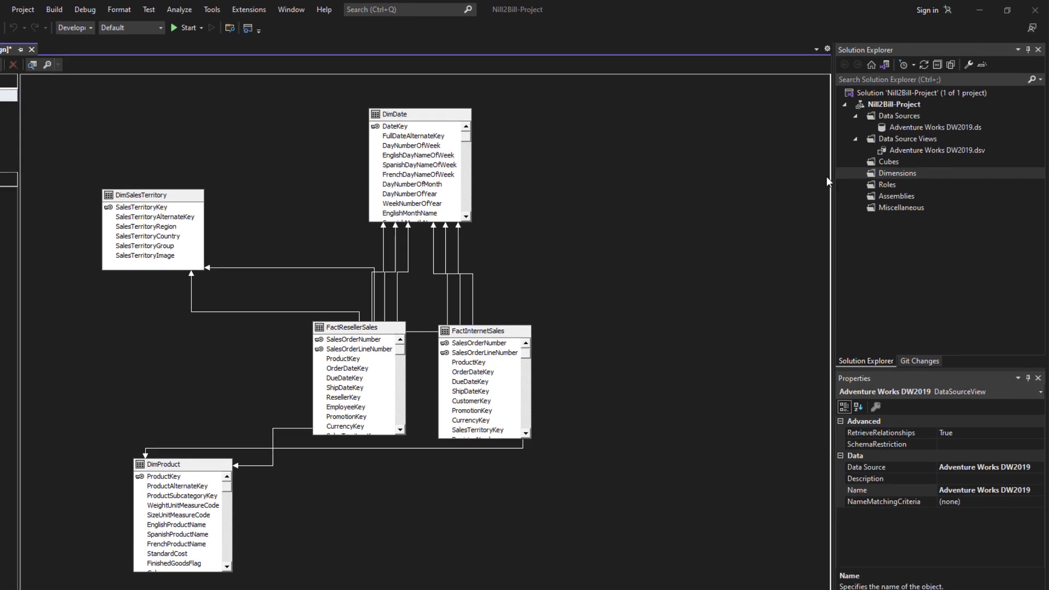
left_click(865, 167)
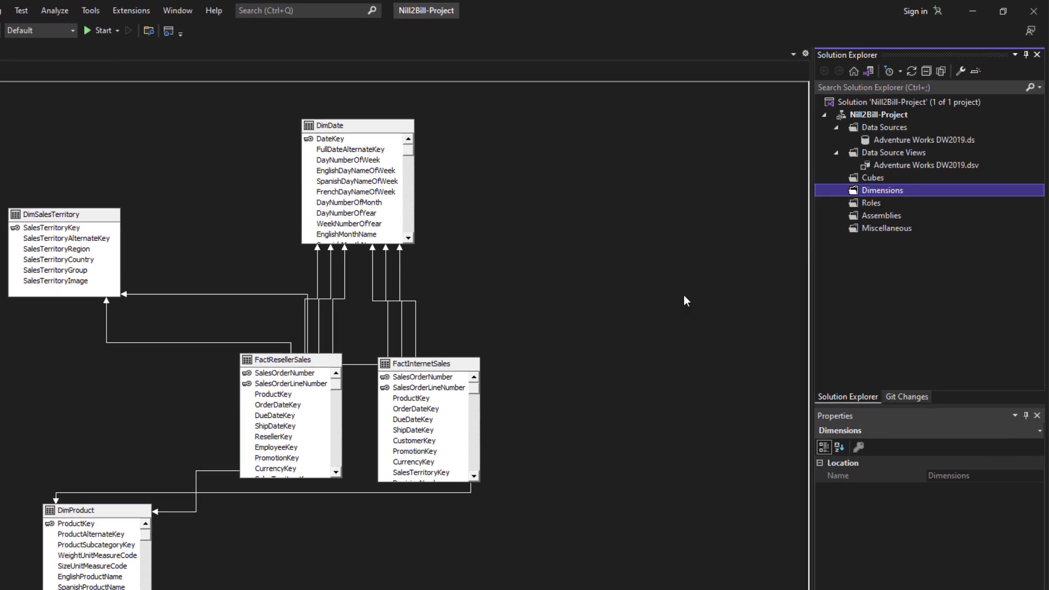
left_click(642, 383)
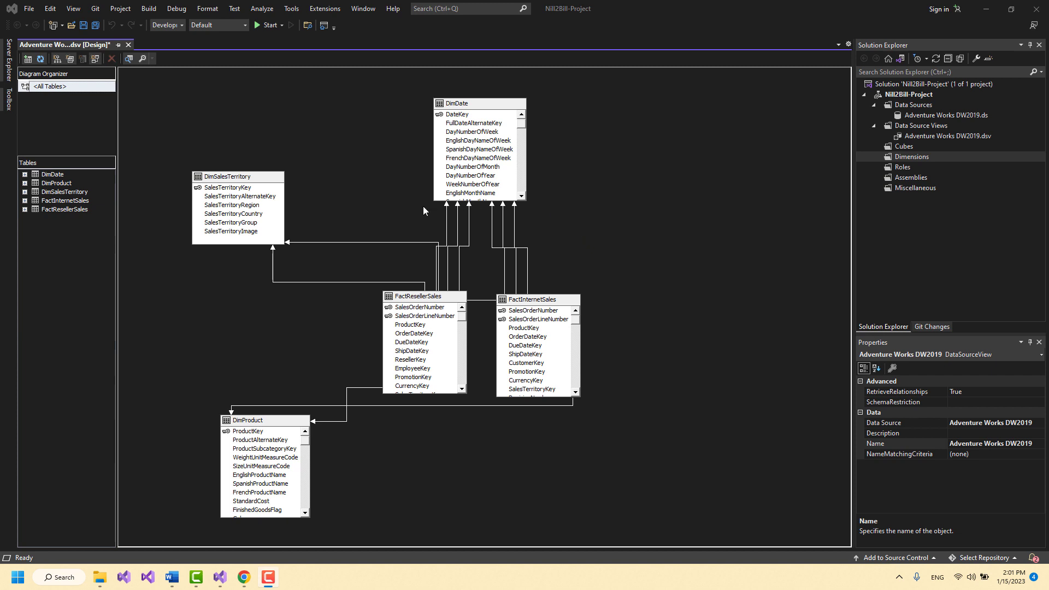
left_click(374, 180)
left_click_drag(151, 90, 594, 527)
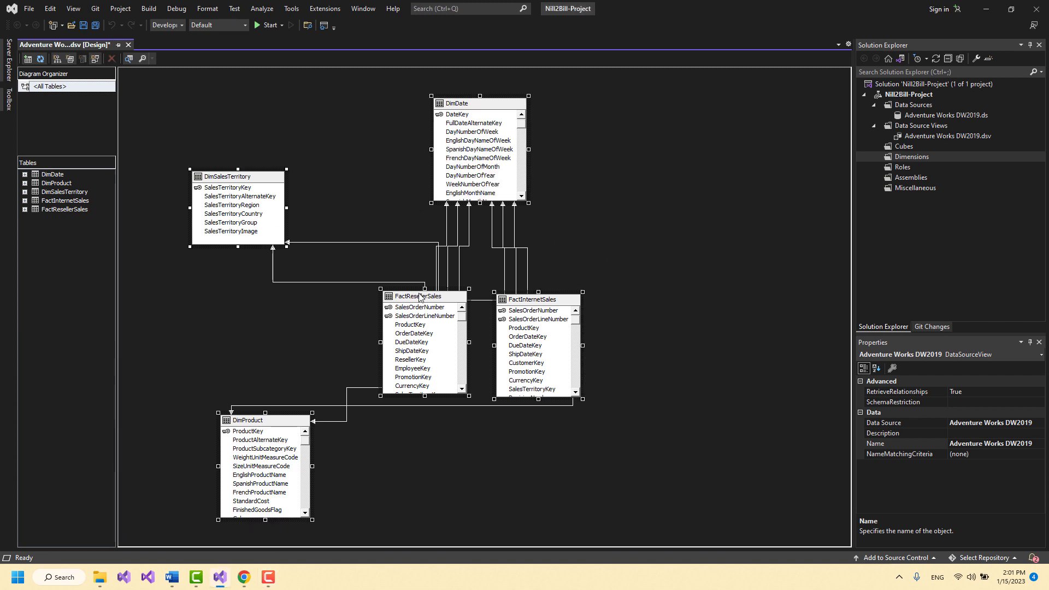
left_click(579, 241)
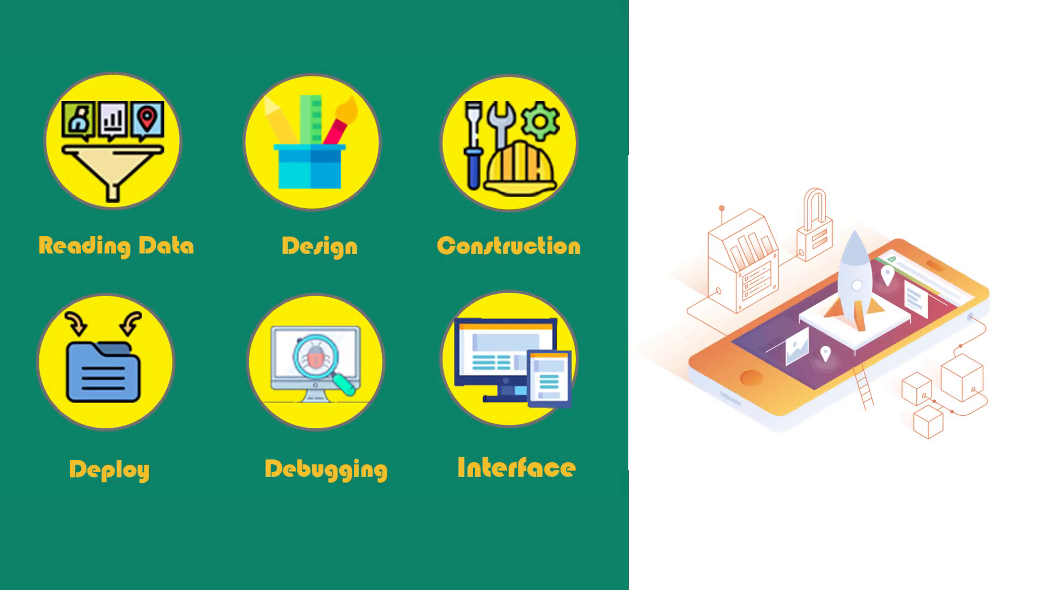
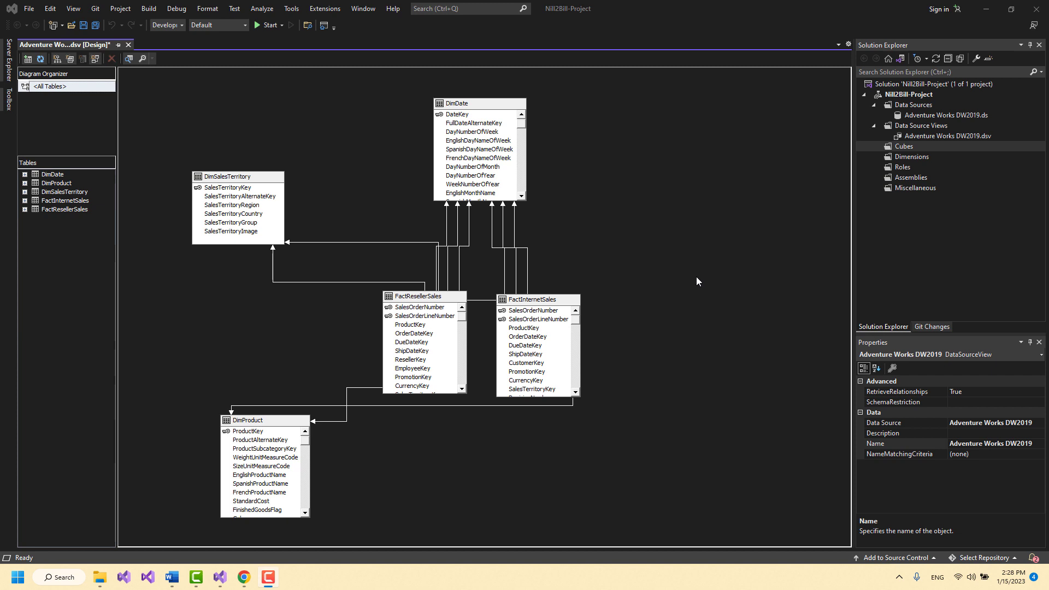
left_click(616, 229)
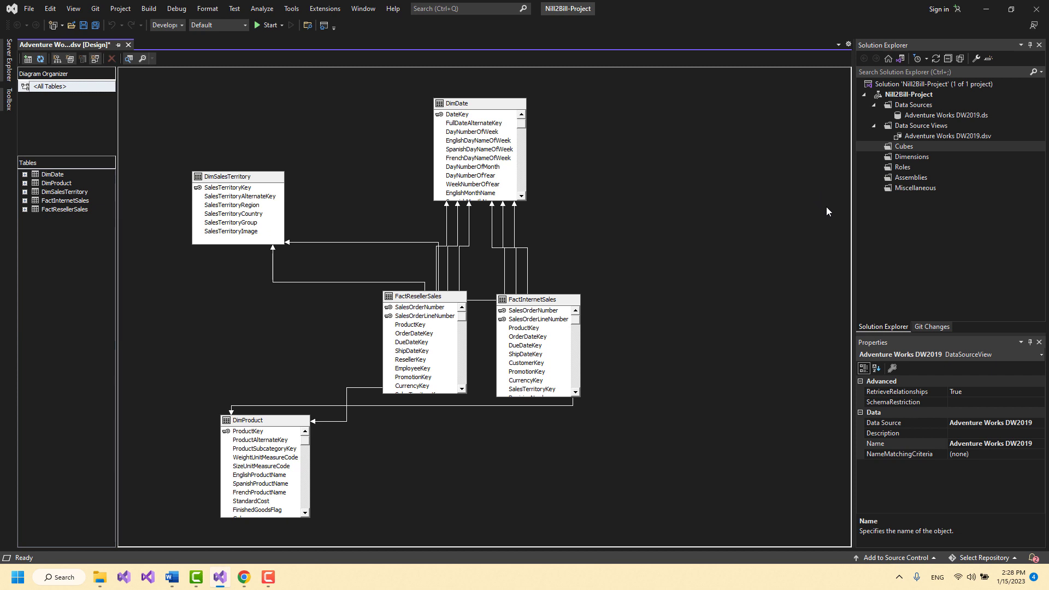
left_click(923, 149)
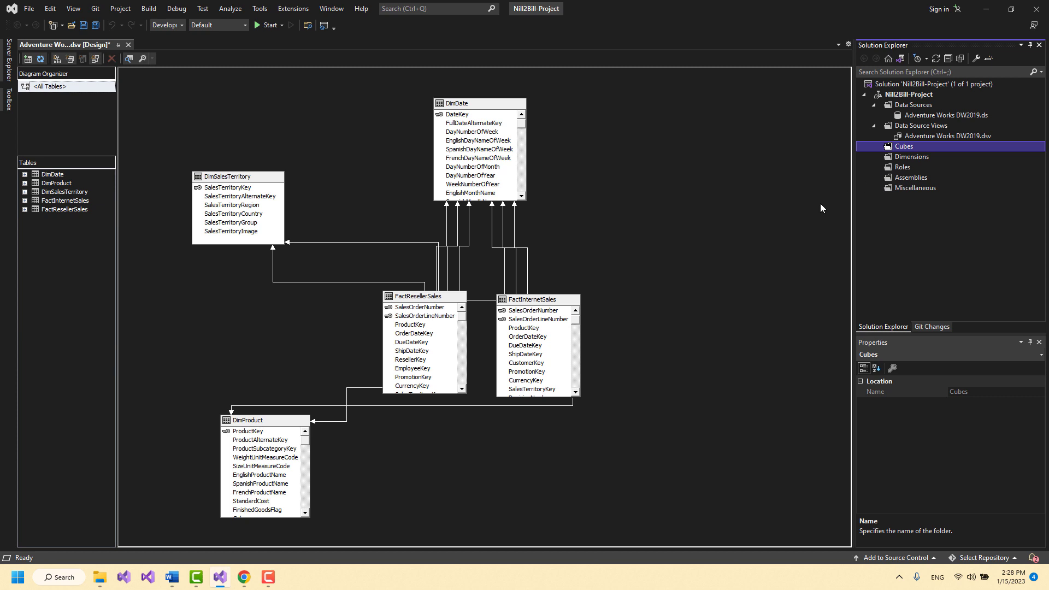
left_click(795, 222)
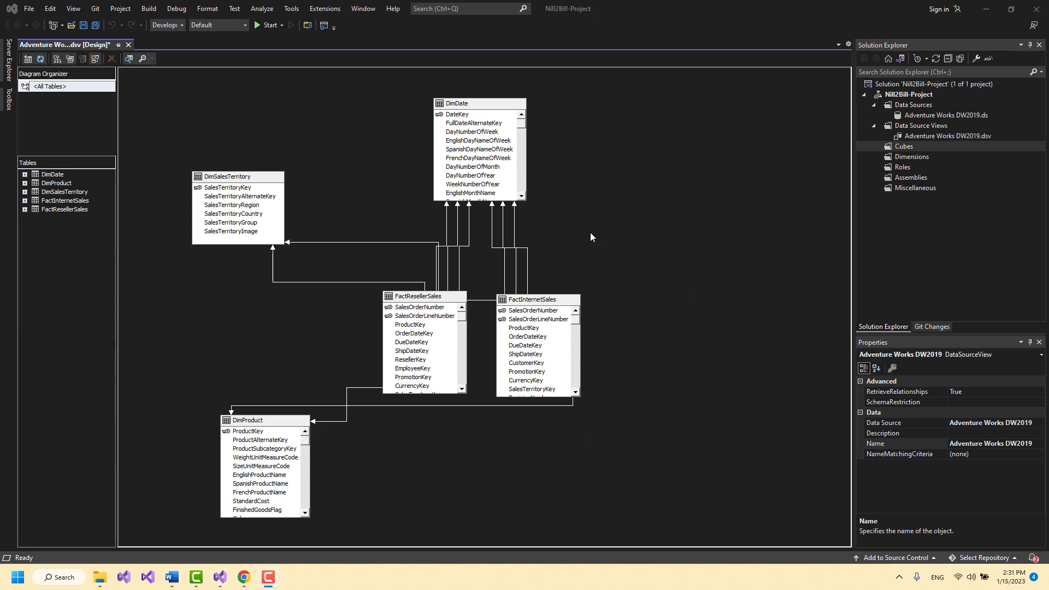
left_click(208, 101)
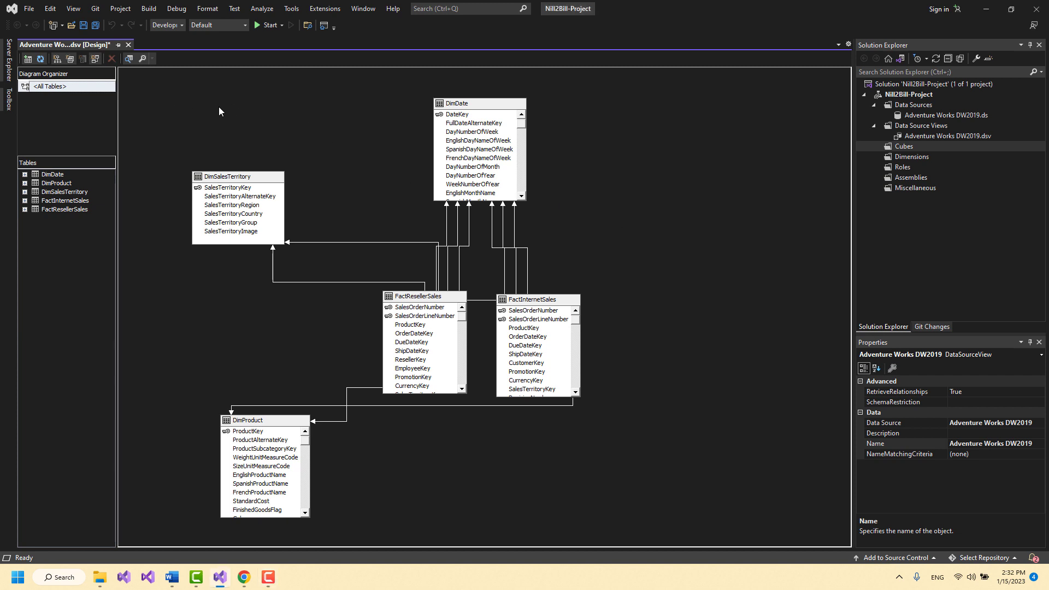
left_click_drag(170, 103, 575, 524)
left_click_drag(158, 72, 628, 532)
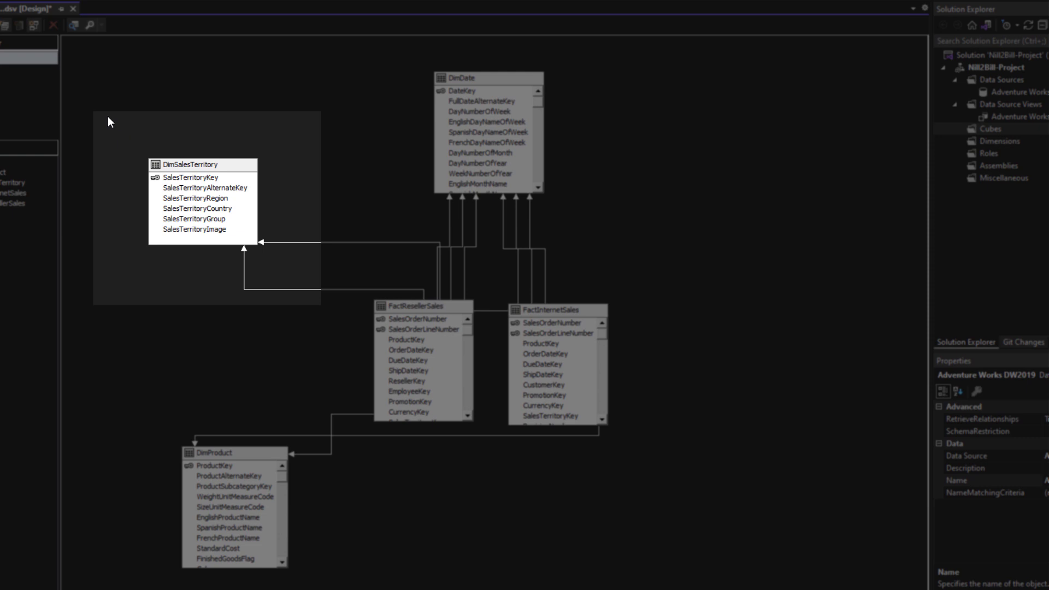
left_click_drag(109, 121, 307, 288)
left_click(201, 188)
left_click(193, 166)
left_click(138, 144)
left_click_drag(139, 143, 306, 281)
left_click(191, 280)
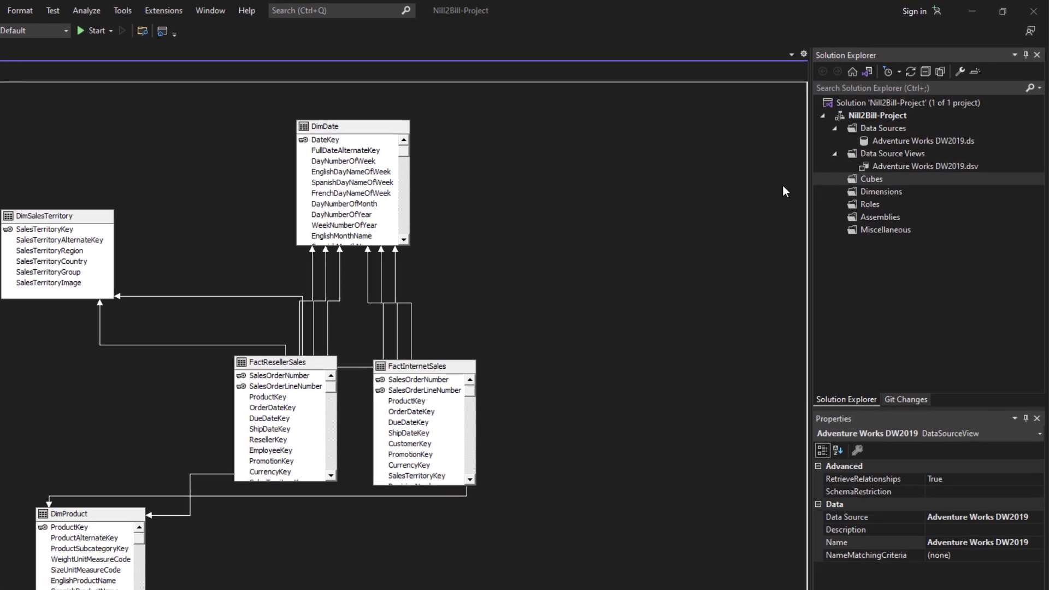
Start a new dimension in Nill2Bill-Project with the Dimension Wizard, using an existing table as the creation method
left_click(882, 192)
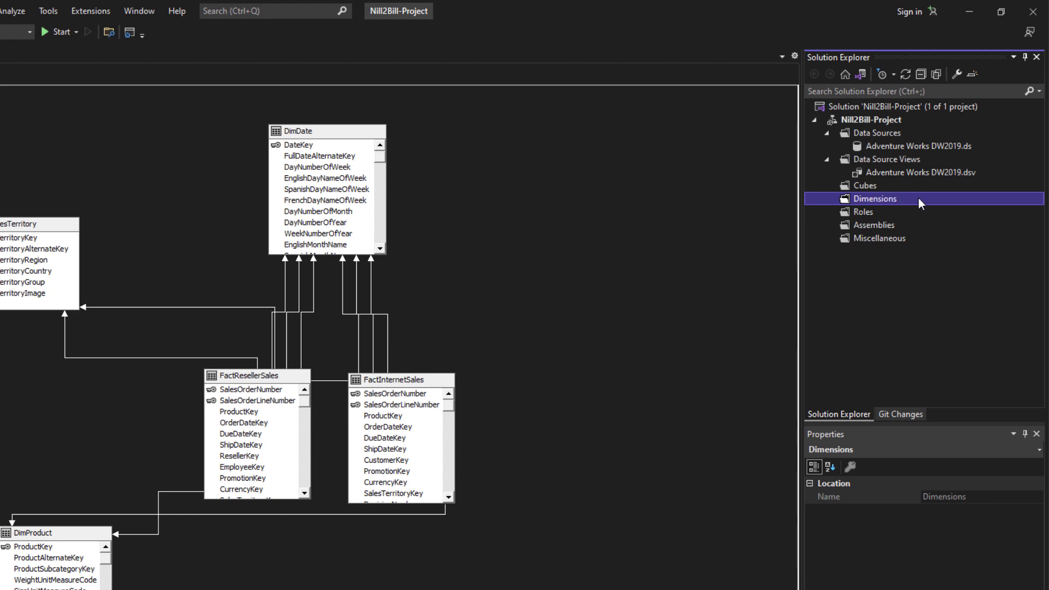
right_click(880, 198)
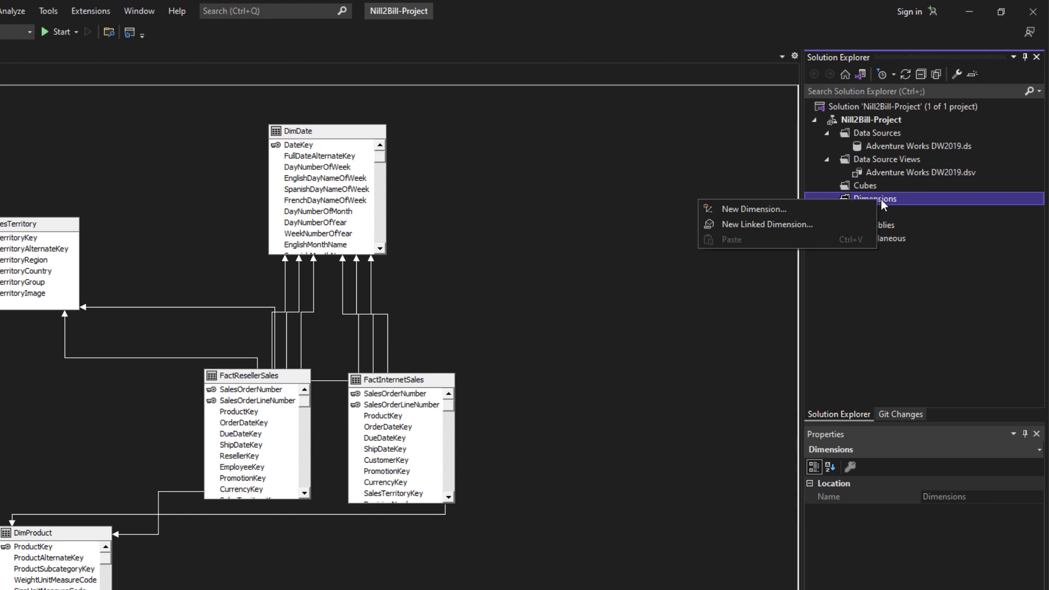
left_click(766, 211)
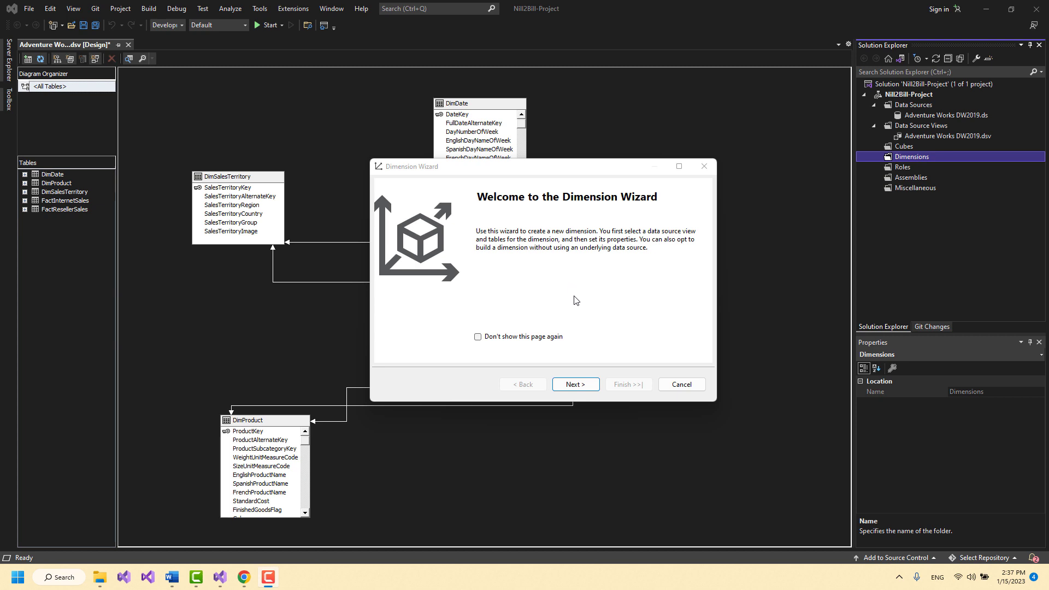
left_click(581, 389)
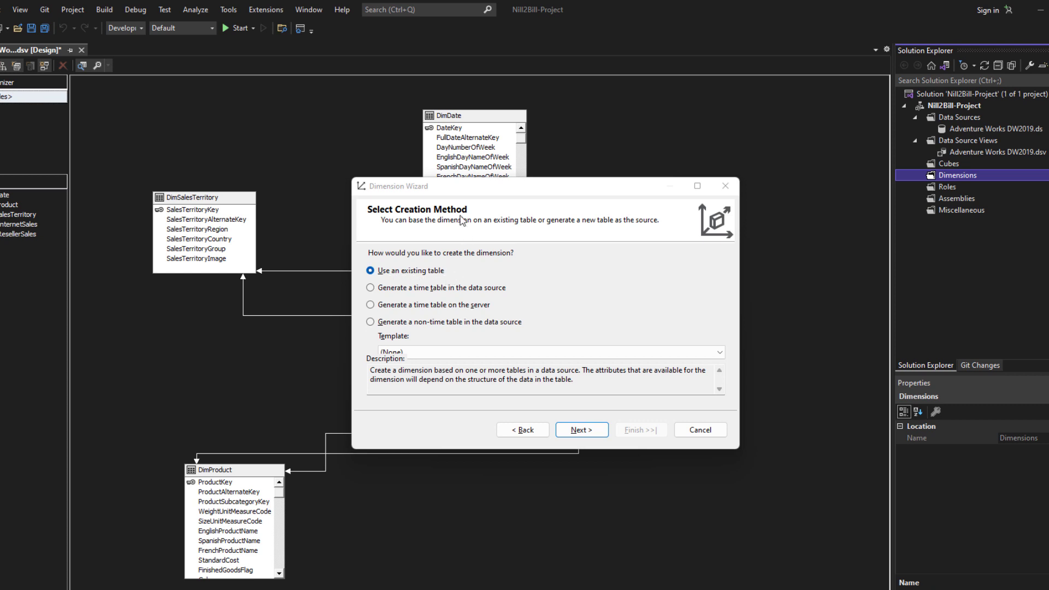
left_click_drag(427, 191, 599, 206)
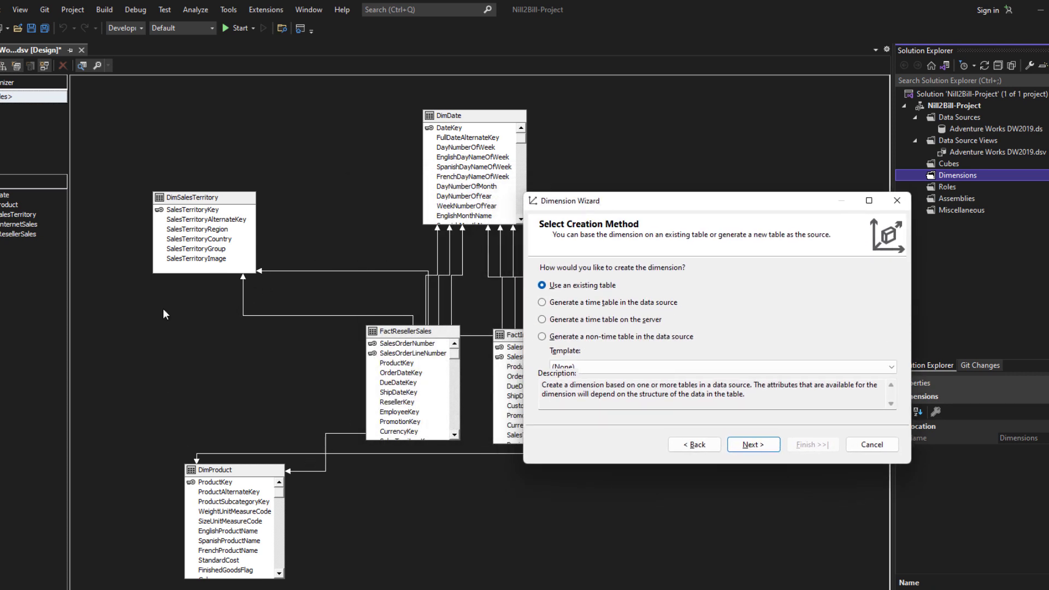
left_click(215, 202)
left_click_drag(633, 201, 435, 192)
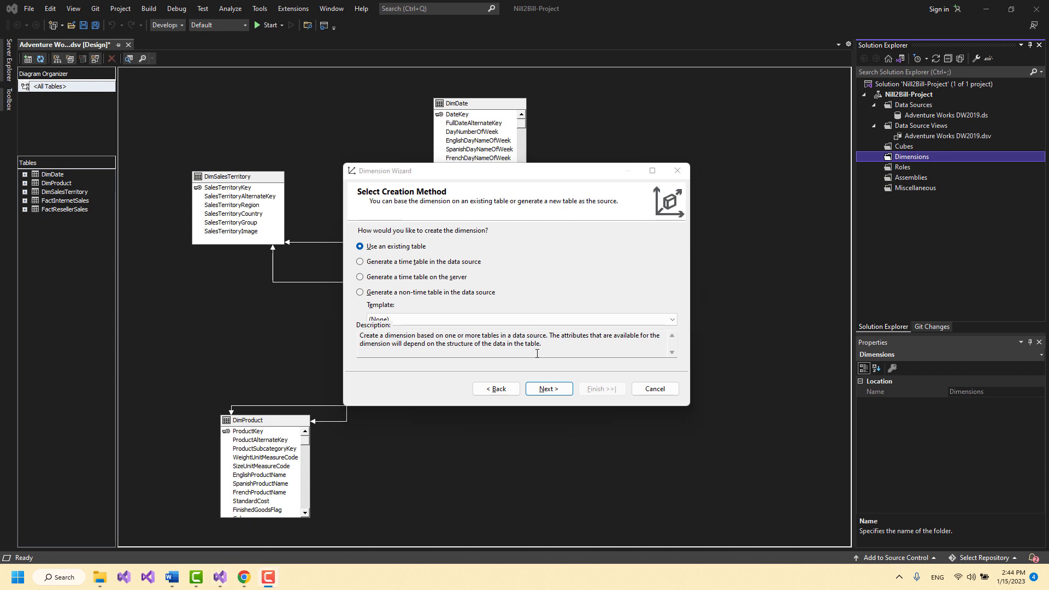
left_click(553, 392)
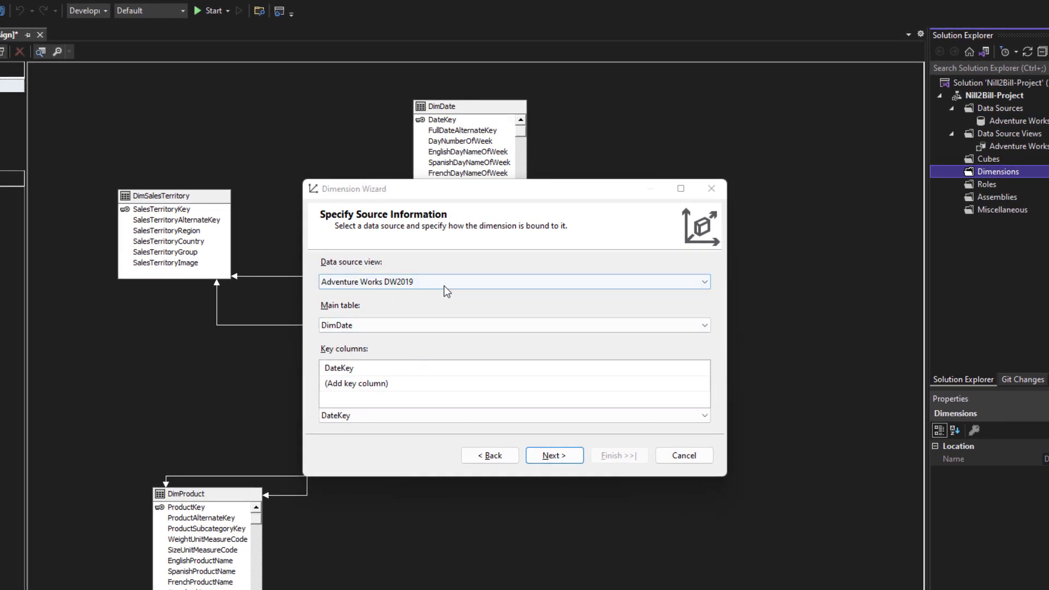
Choose Adventure Works DW2019 as the data source view for the new dimension
left_click(459, 260)
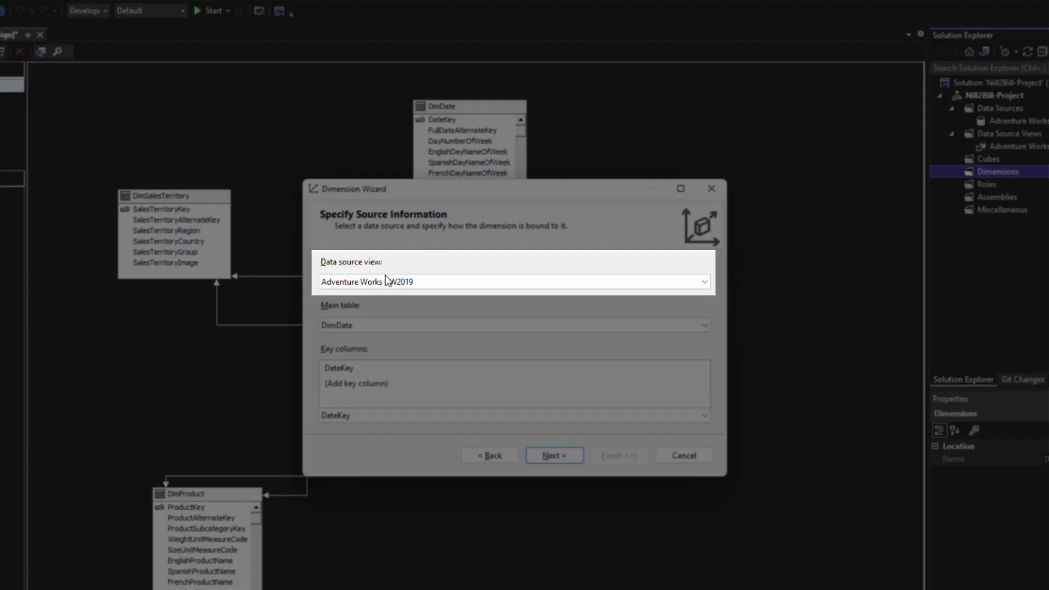
left_click(452, 281)
left_click(430, 280)
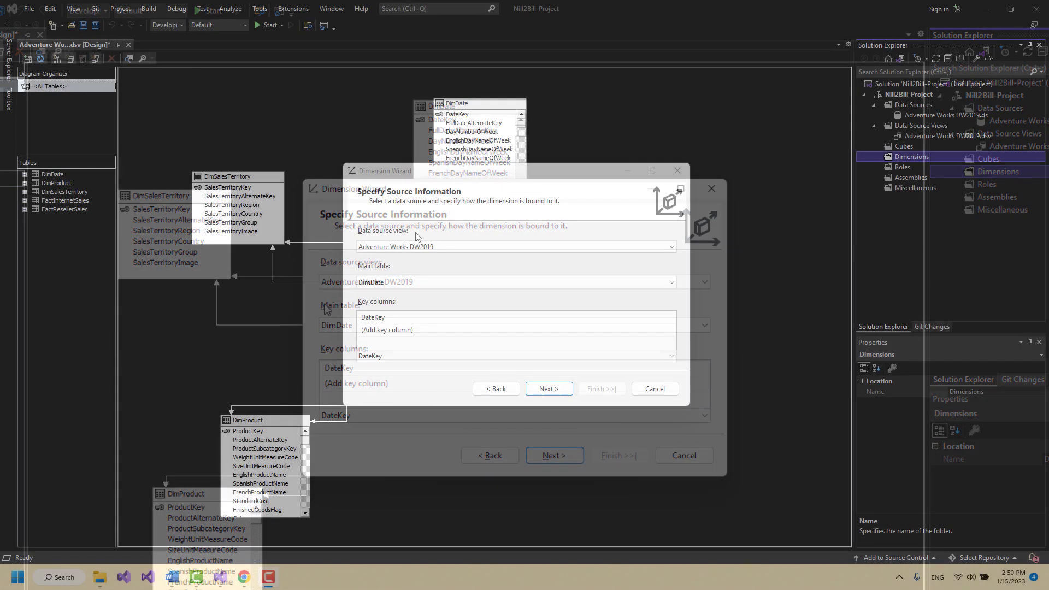
left_click(450, 250)
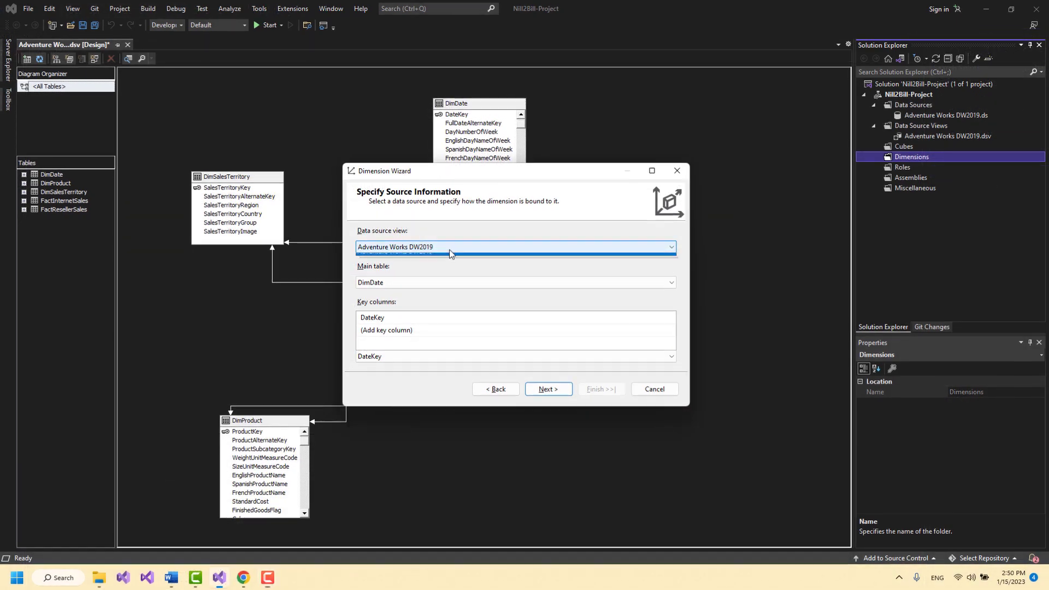
left_click(448, 247)
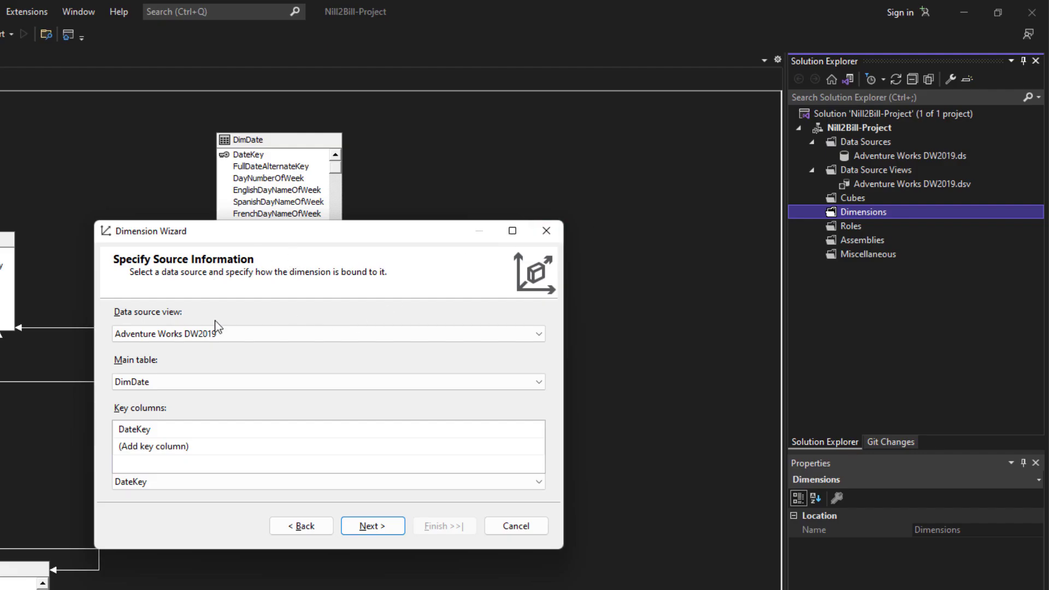
left_click(297, 334)
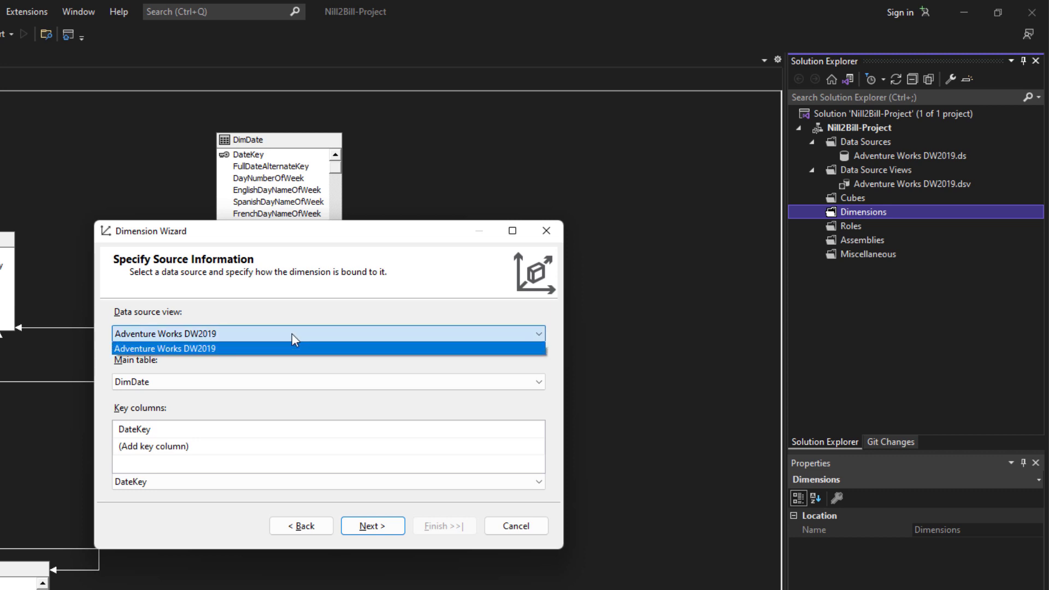
left_click(226, 348)
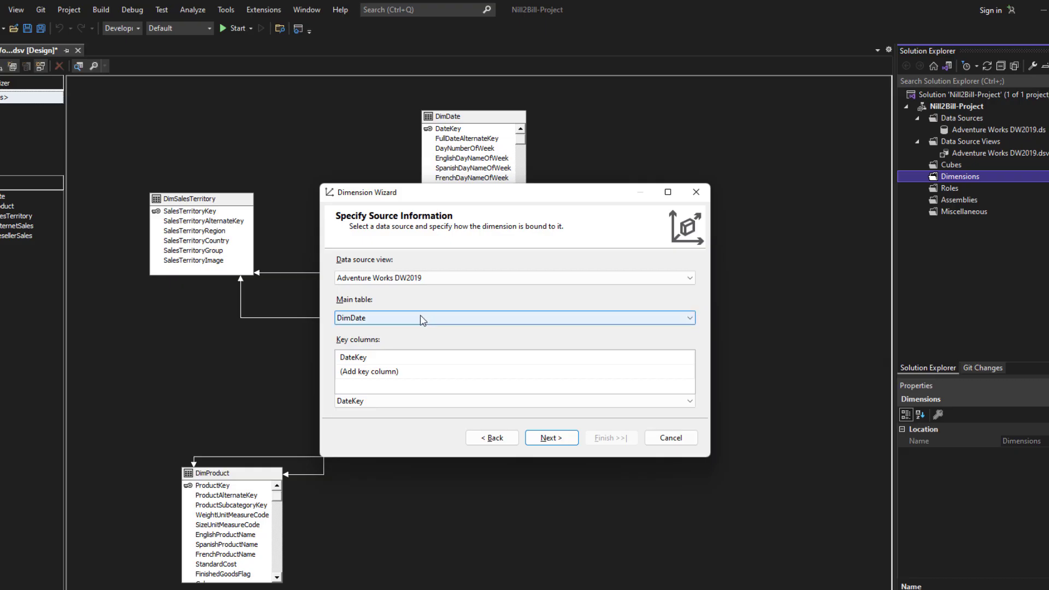
Review the tables available for the dimension and choose DimProduct as the main table
left_click(424, 319)
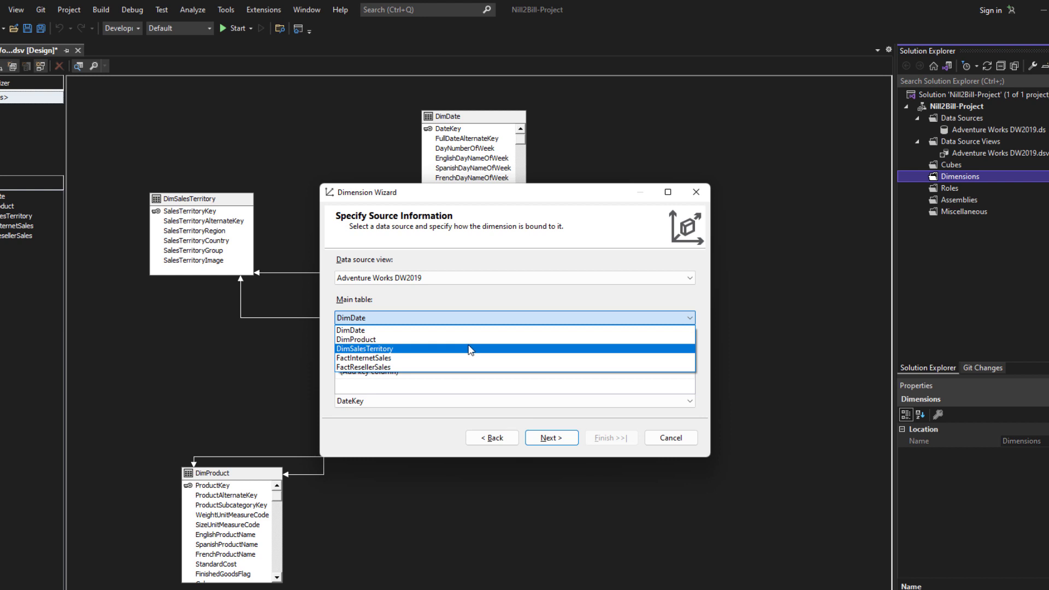
left_click(478, 301)
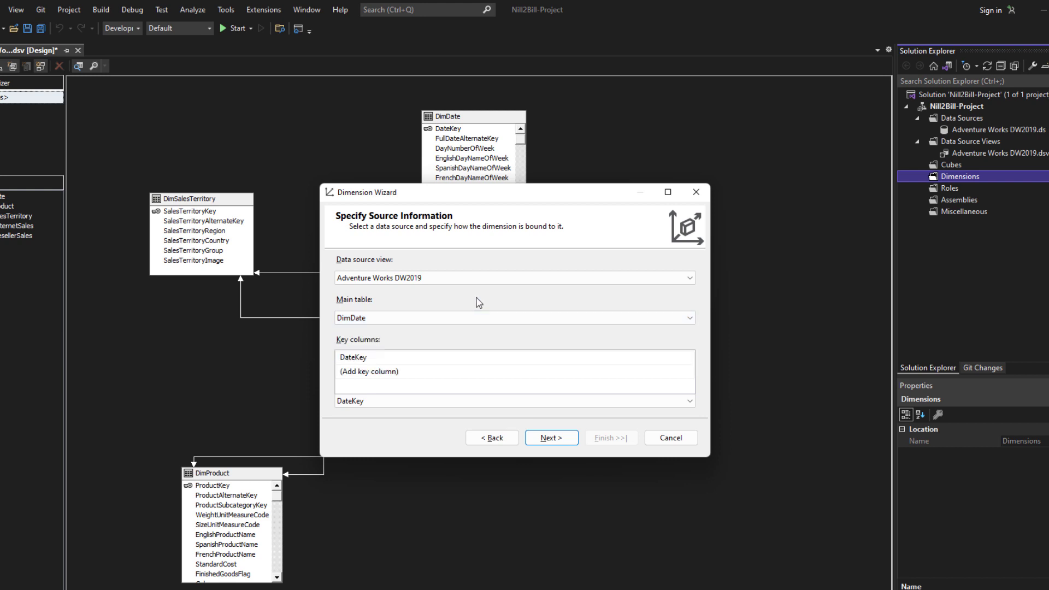
left_click(477, 321)
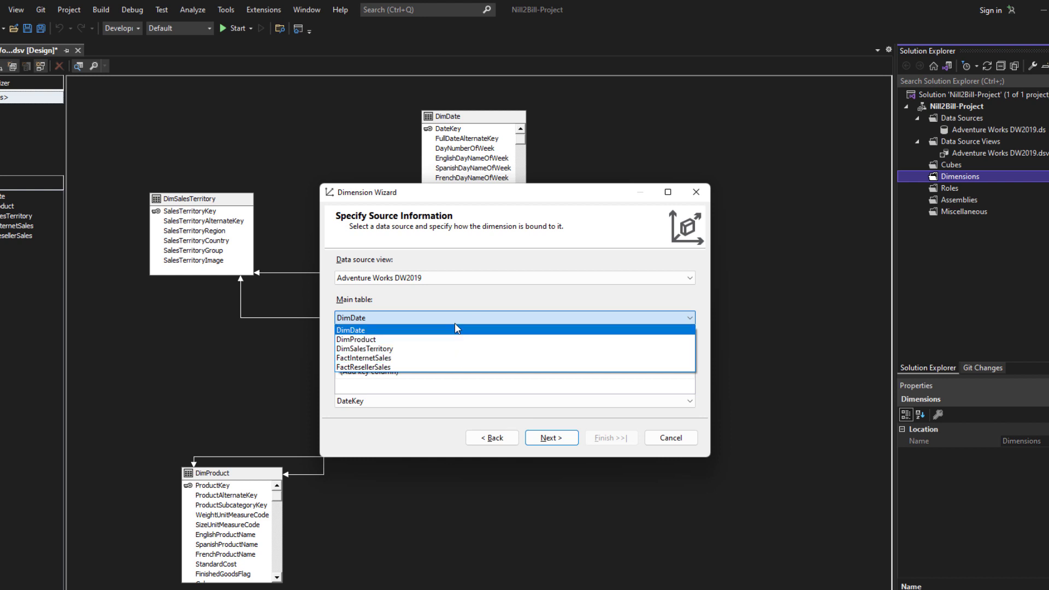
left_click(456, 305)
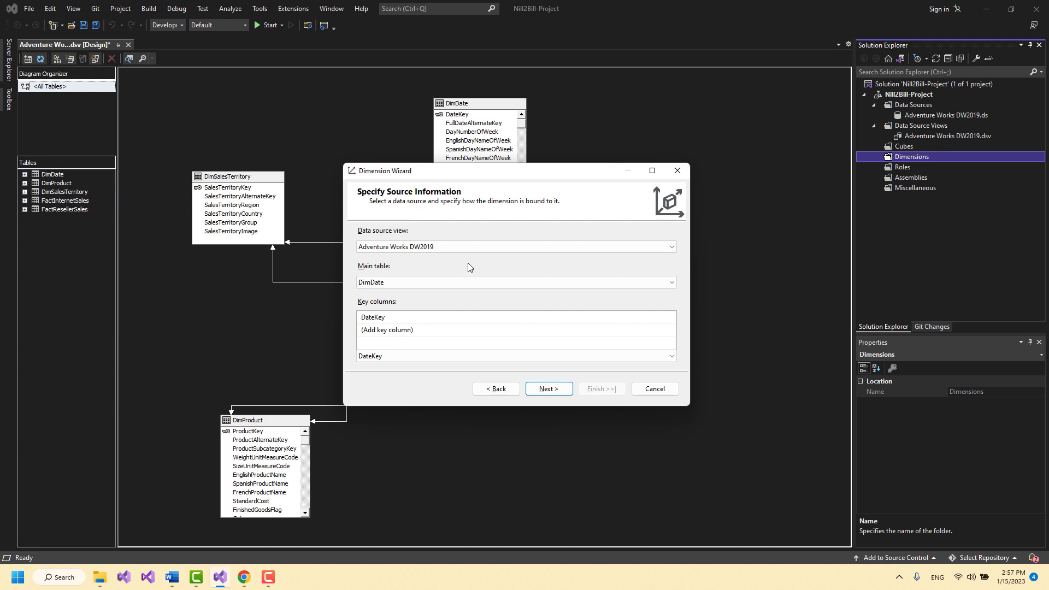
left_click(489, 282)
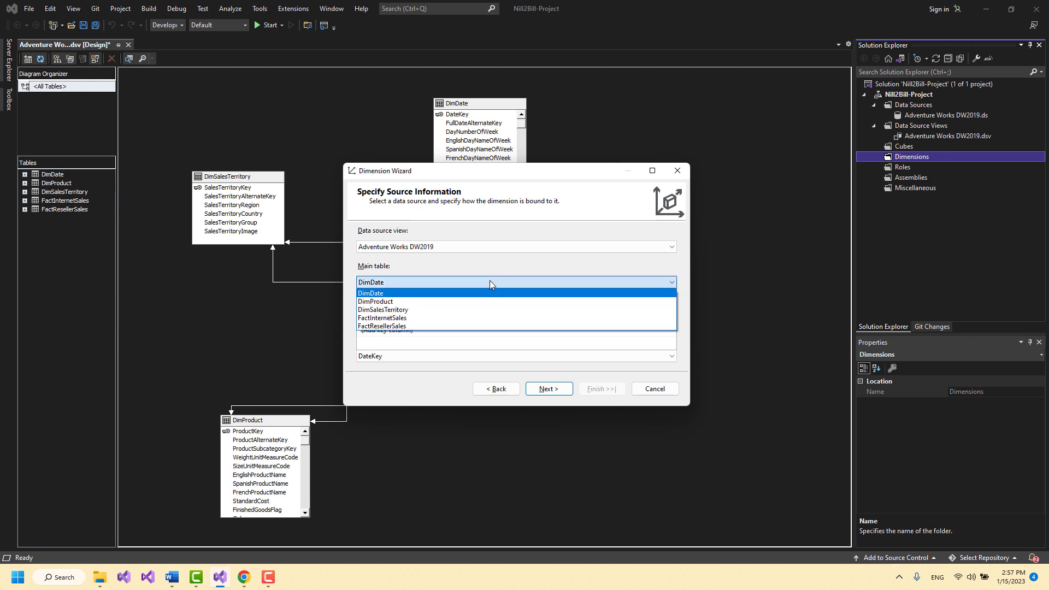
left_click(379, 302)
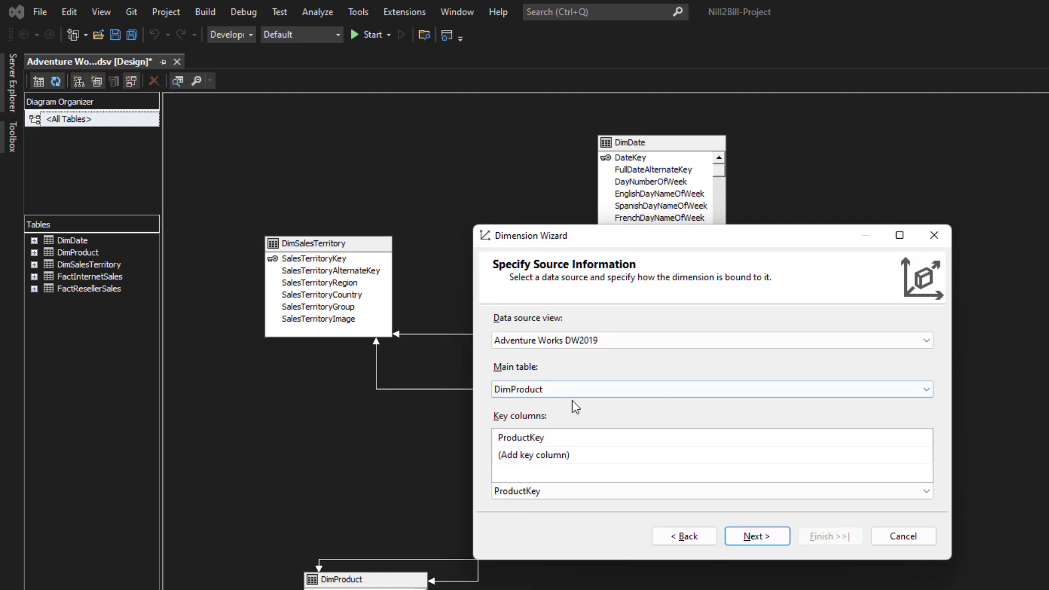
Set the dimension's main table to DimSalesTerritory
left_click(581, 389)
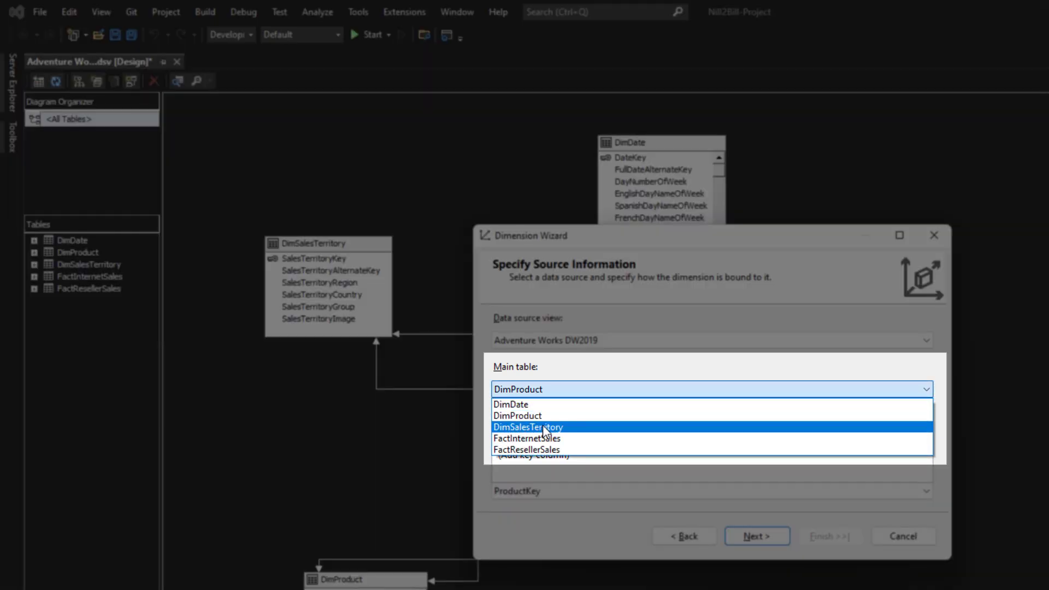
left_click(556, 428)
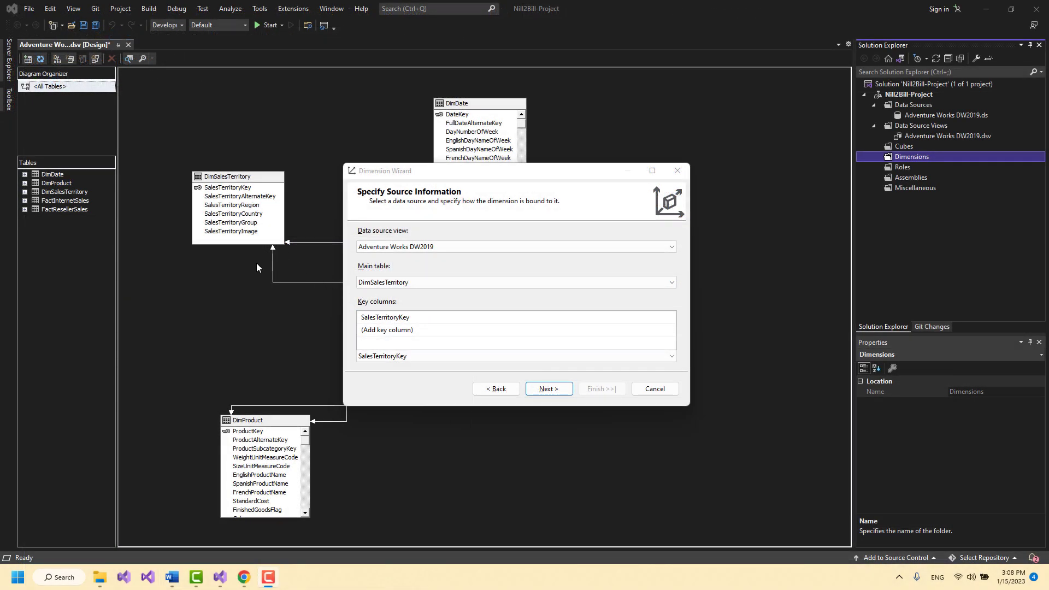
left_click(261, 240)
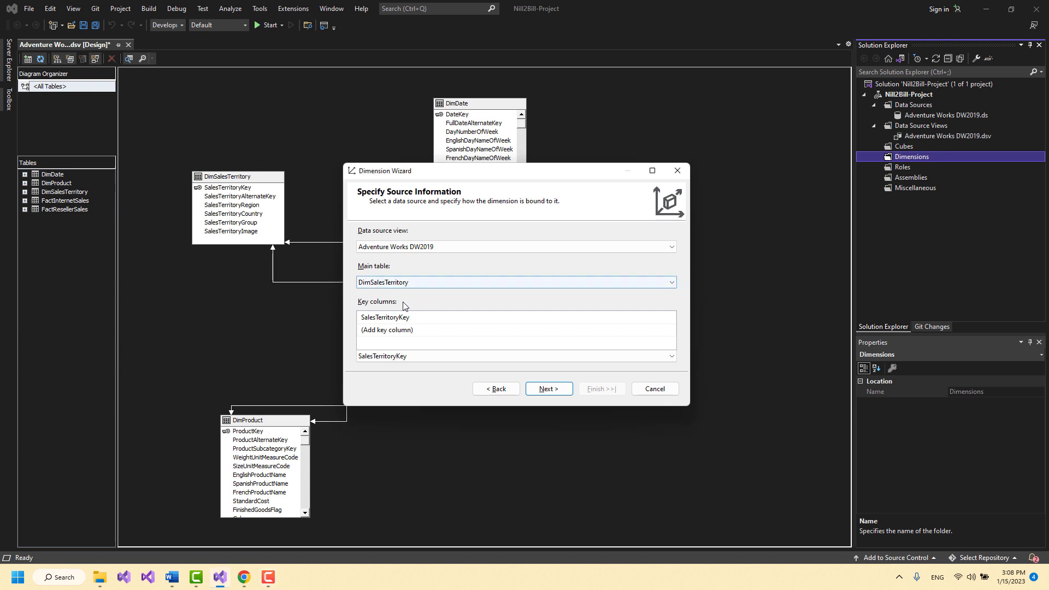
left_click(413, 282)
left_click(414, 282)
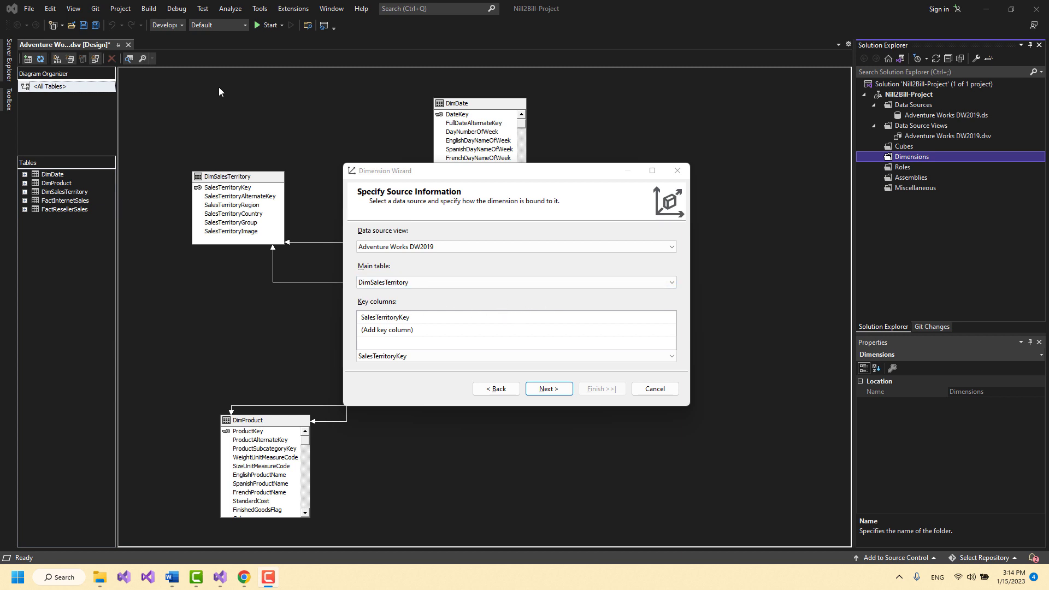
left_click(517, 173)
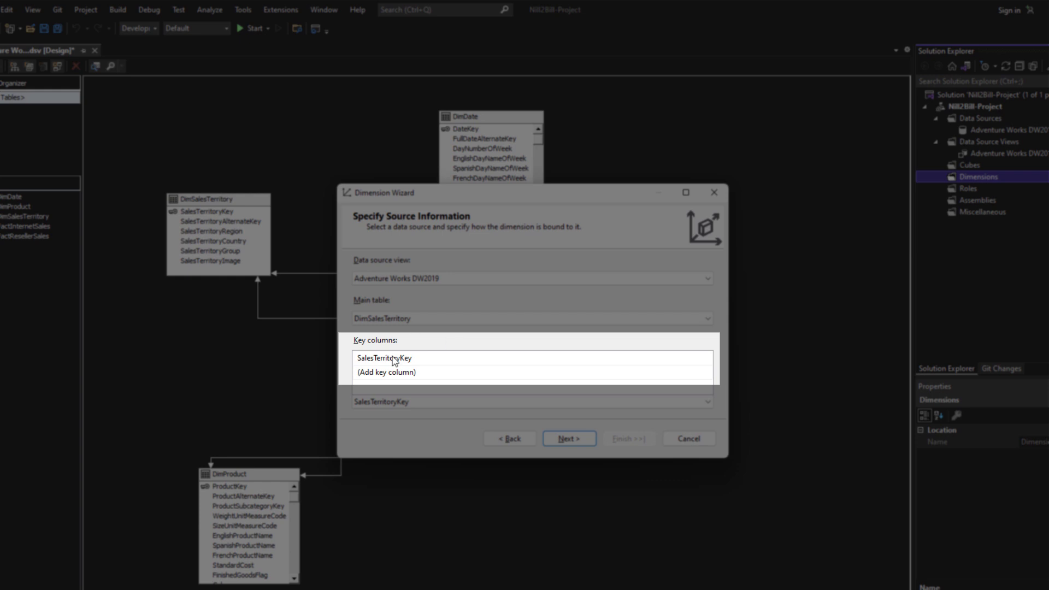
Compare the key column with the DimSalesTerritory table in the diagram and select SalesTerritoryKey as the key column
left_click(474, 358)
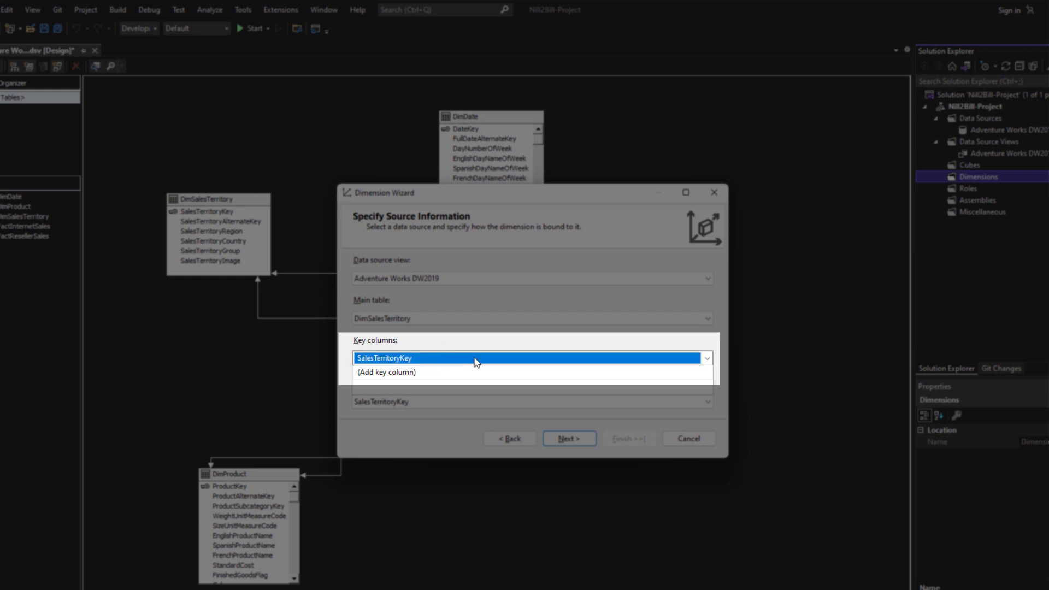
left_click(707, 358)
left_click(708, 358)
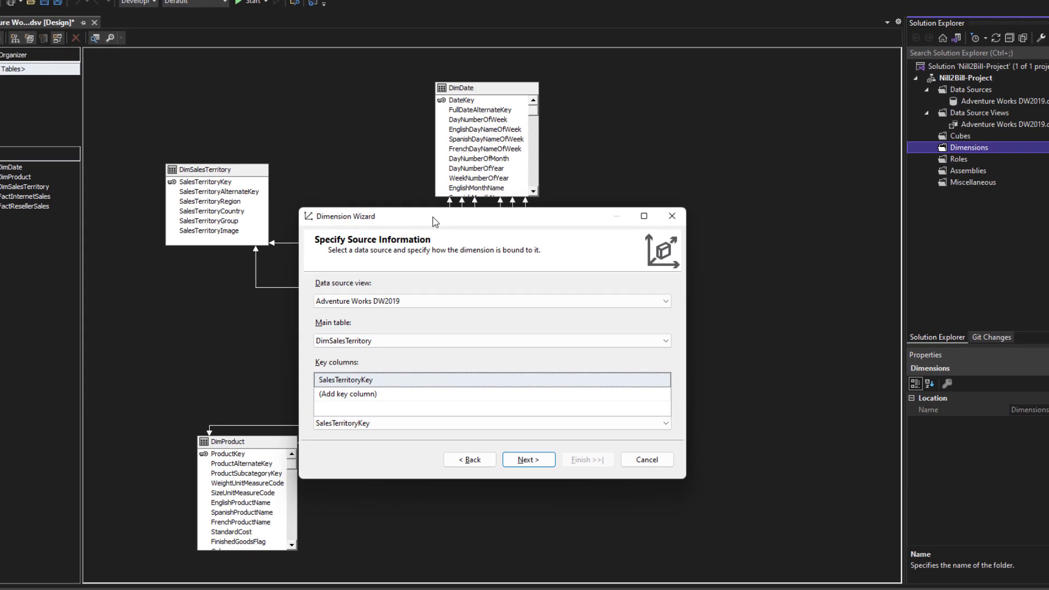
left_click_drag(435, 221, 808, 221)
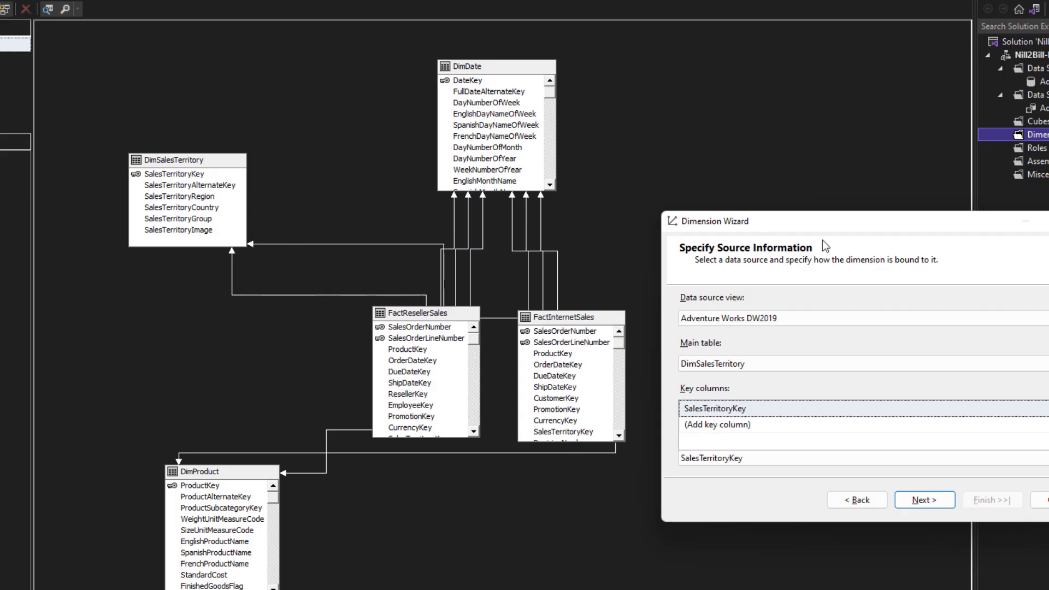
left_click_drag(762, 234, 509, 216)
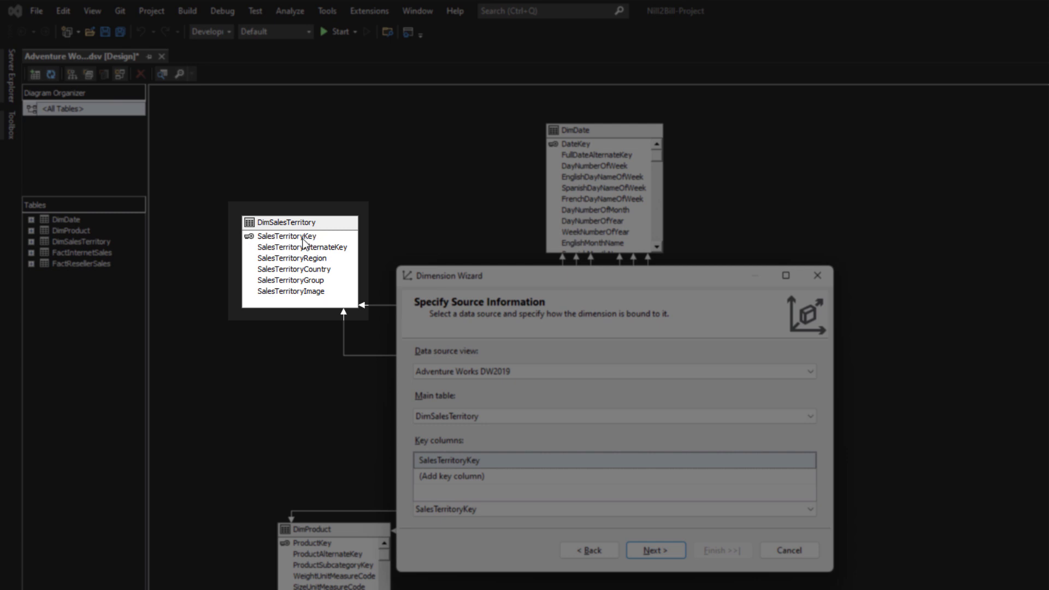
left_click(511, 465)
left_click(511, 465)
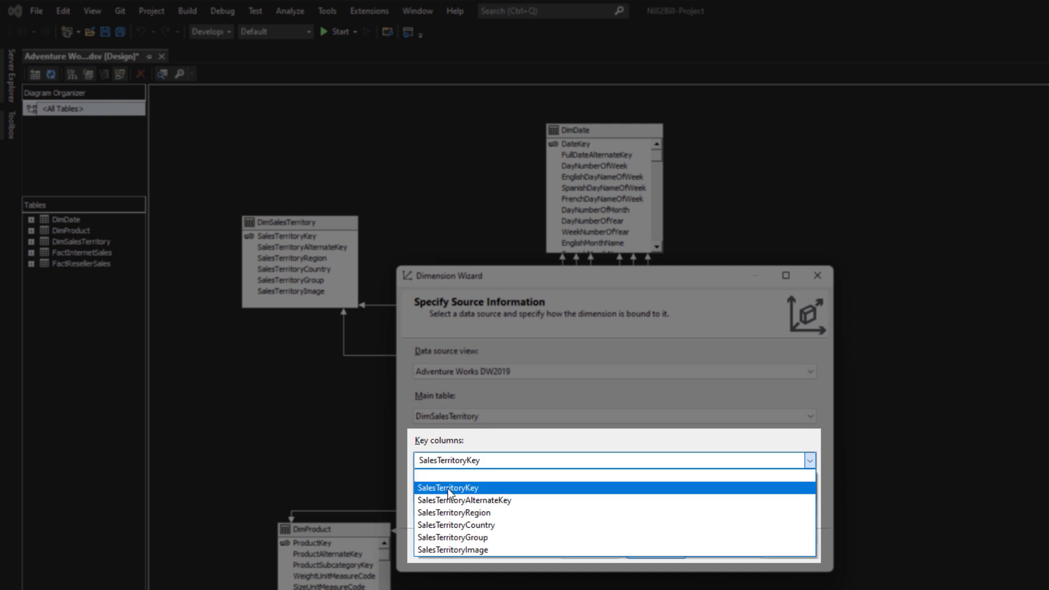
left_click(467, 488)
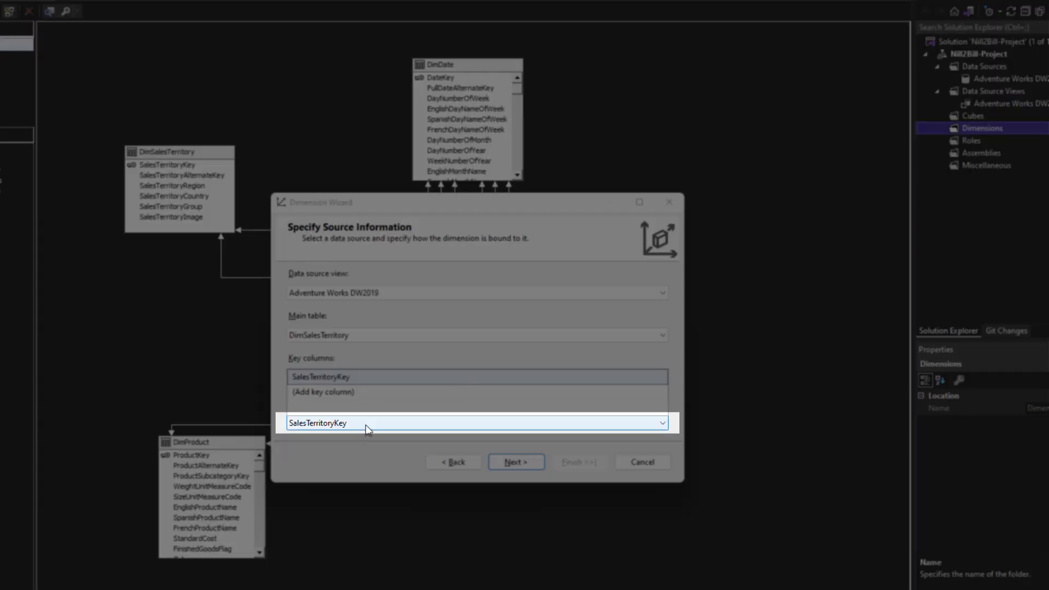
Review the DimSalesTerritory columns offered as name and key columns, keeping SalesTerritoryKey as the key column
left_click(408, 424)
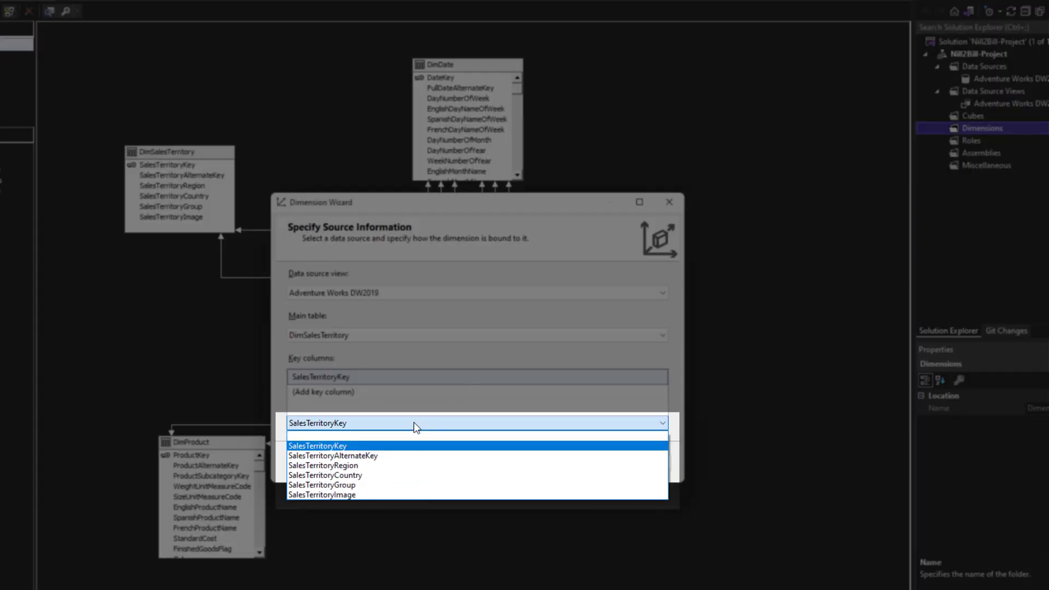
left_click(374, 419)
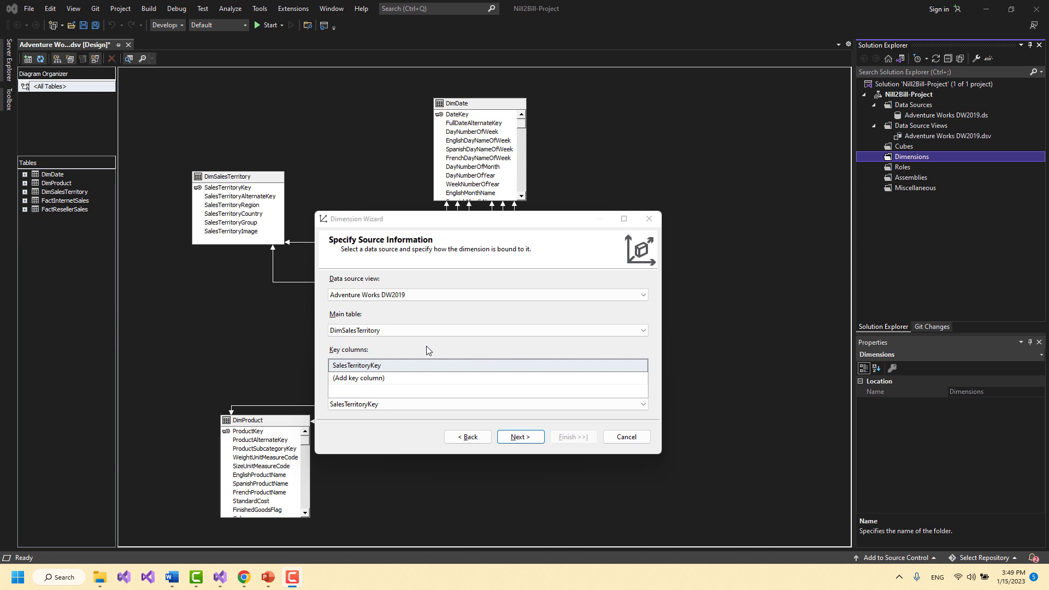
left_click(409, 366)
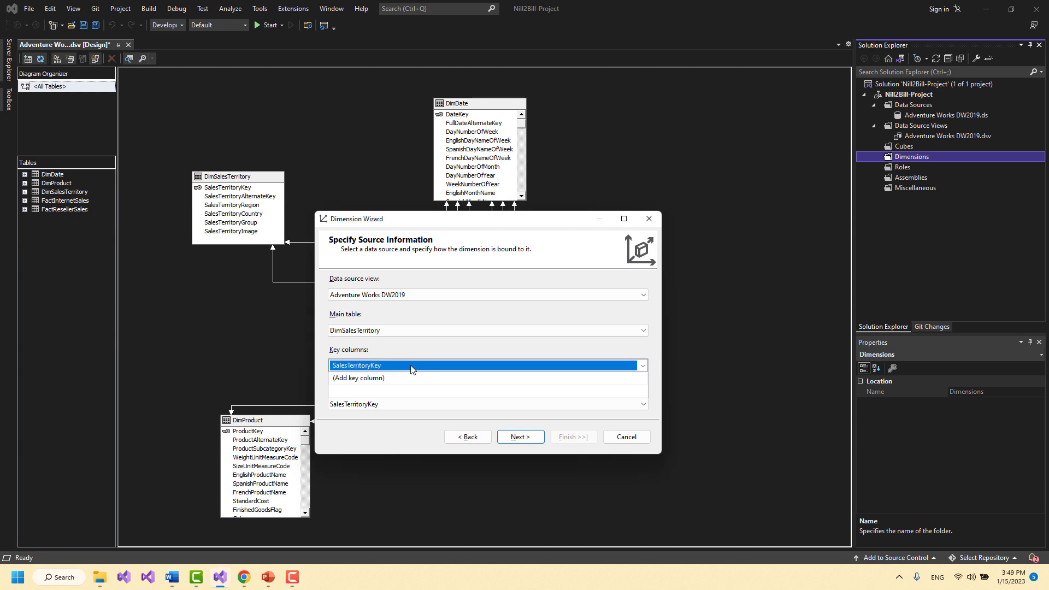
left_click(456, 366)
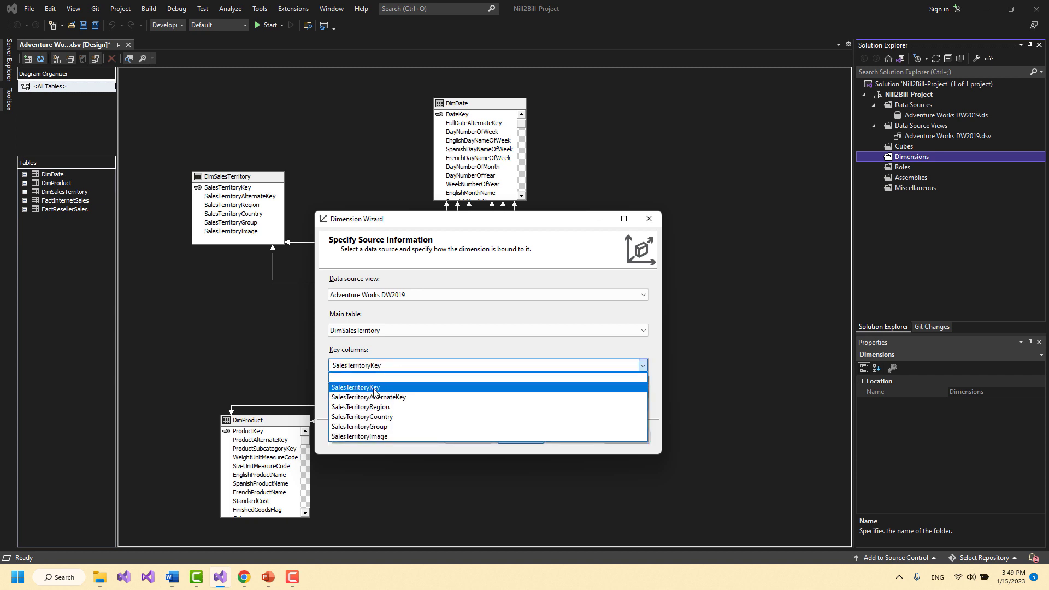
left_click(432, 380)
left_click(395, 368)
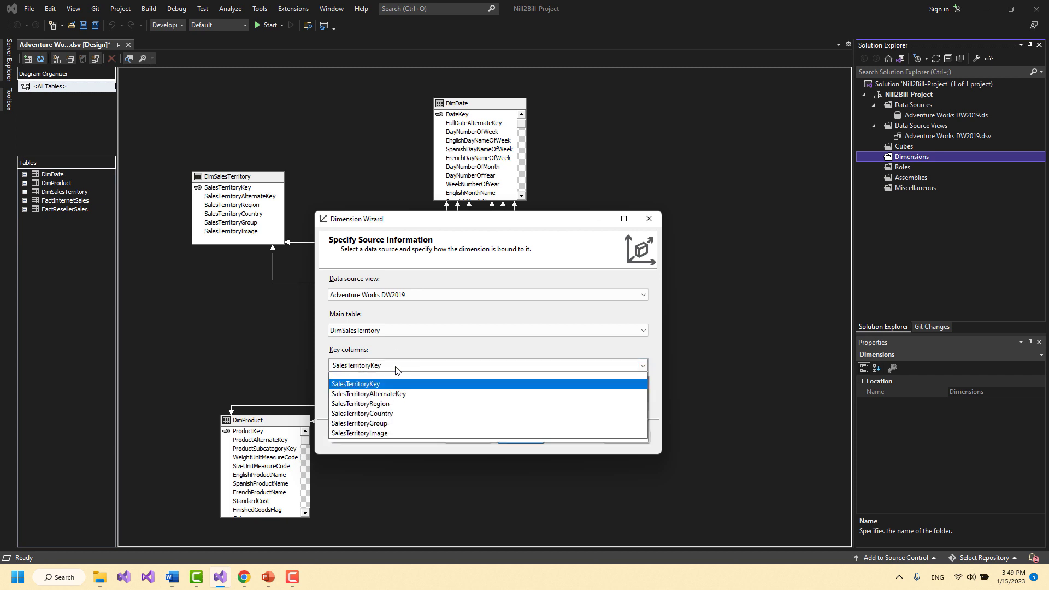
left_click(404, 368)
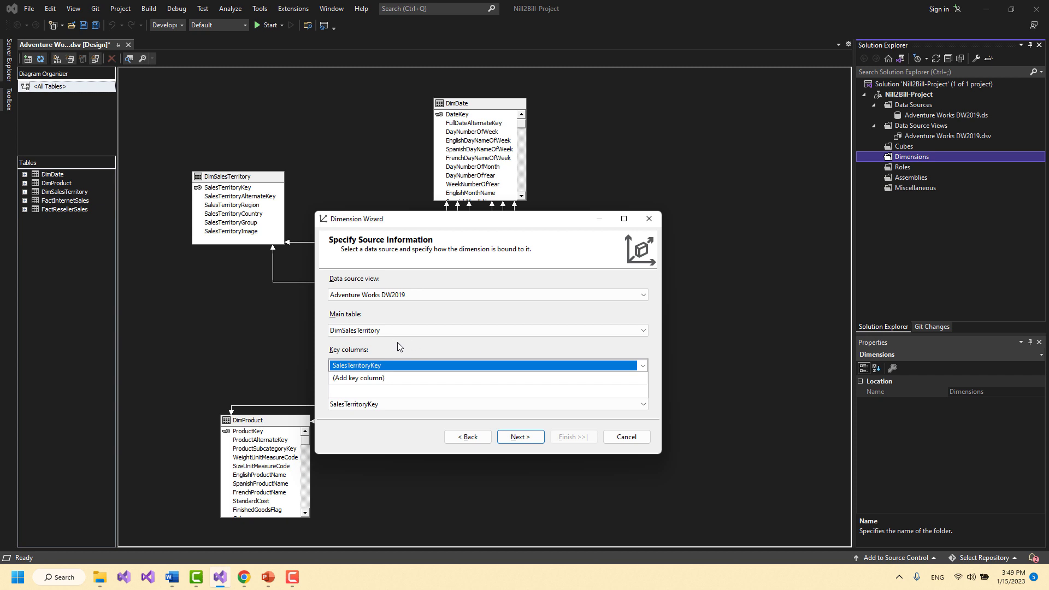
left_click(419, 366)
left_click(421, 367)
left_click(420, 367)
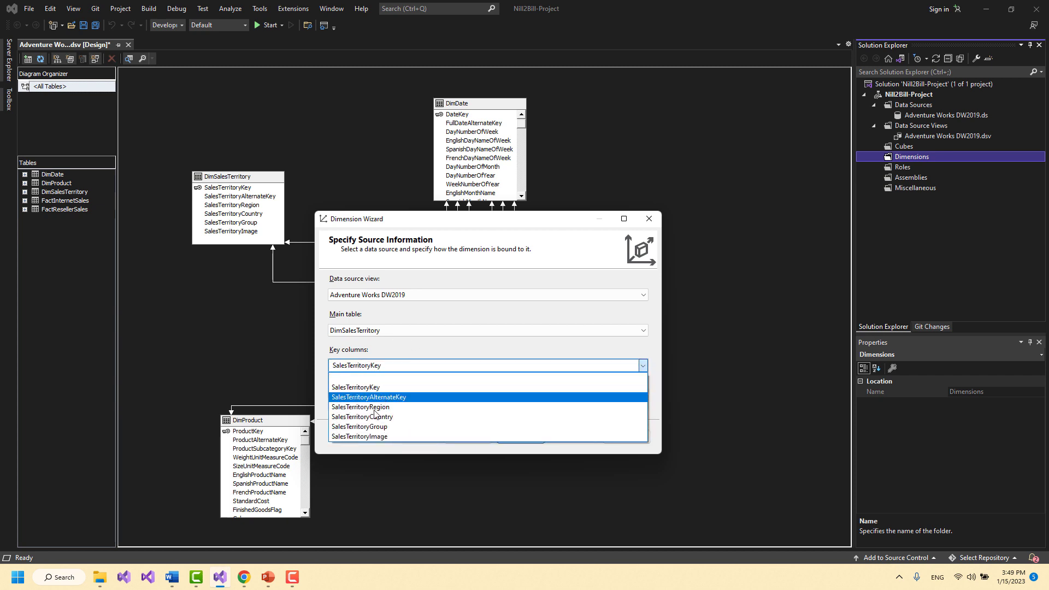
left_click(362, 388)
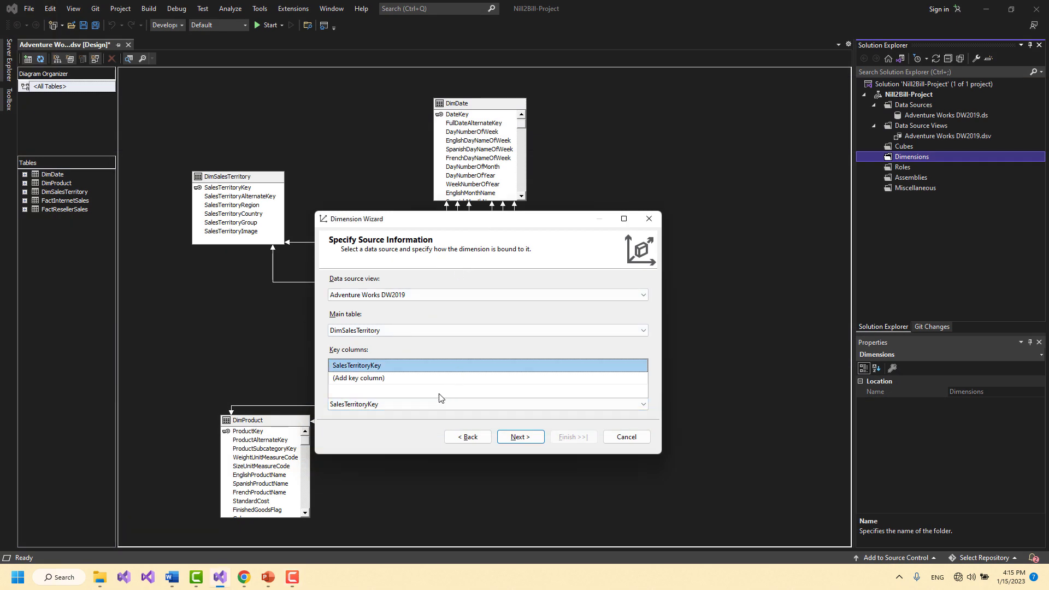
Set the dimension's name column to SalesTerritoryRegion and proceed to the attribute selection
left_click(401, 407)
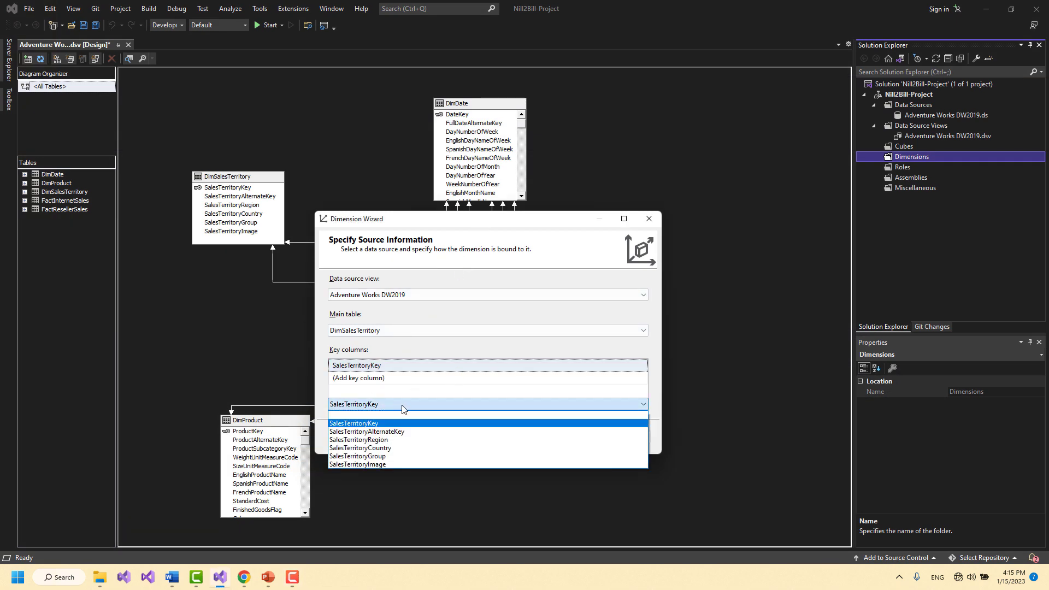
left_click(397, 440)
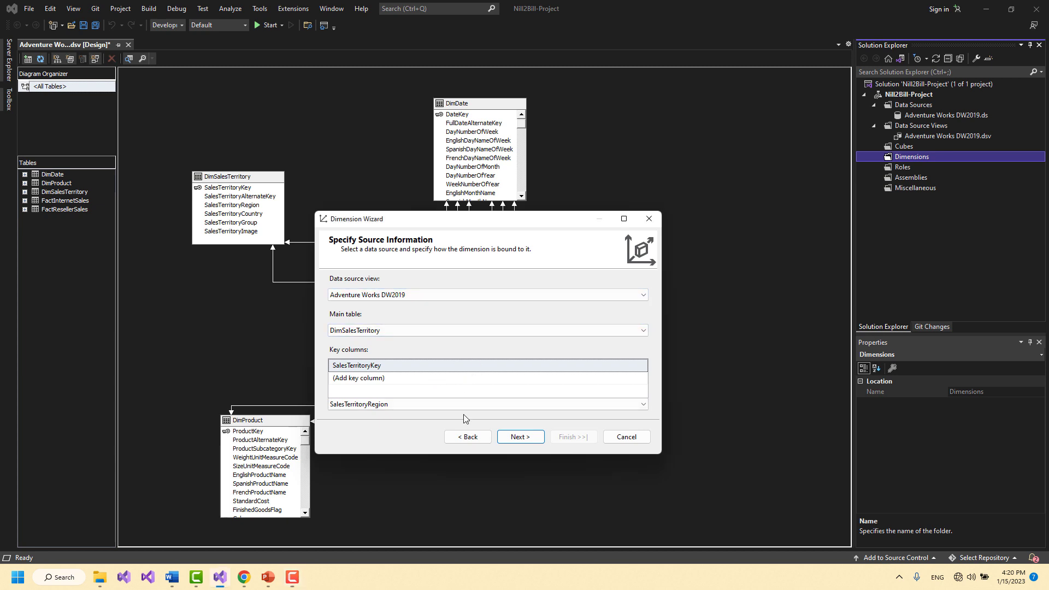
left_click(523, 441)
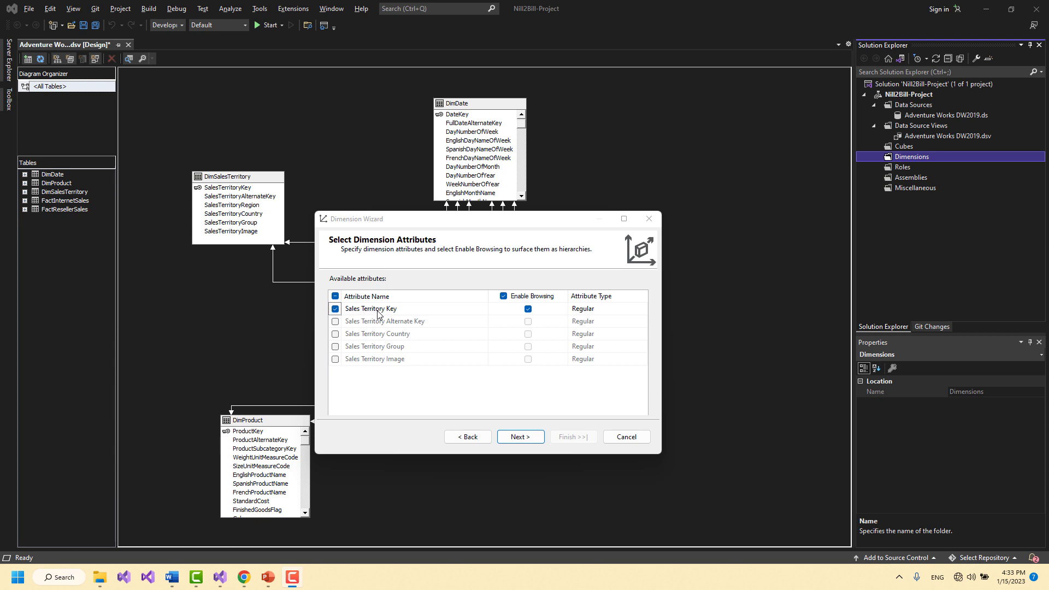
Include the Sales Territory Country and Sales Territory Group attributes, and check the attribute types offered for Sales Territory Key
left_click(336, 336)
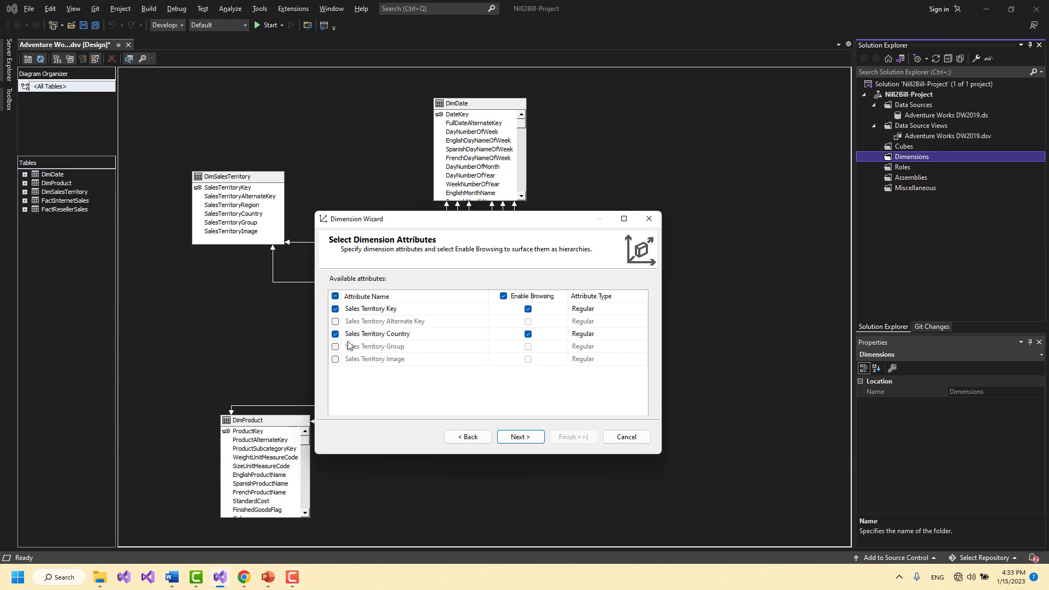
left_click(336, 347)
left_click(610, 310)
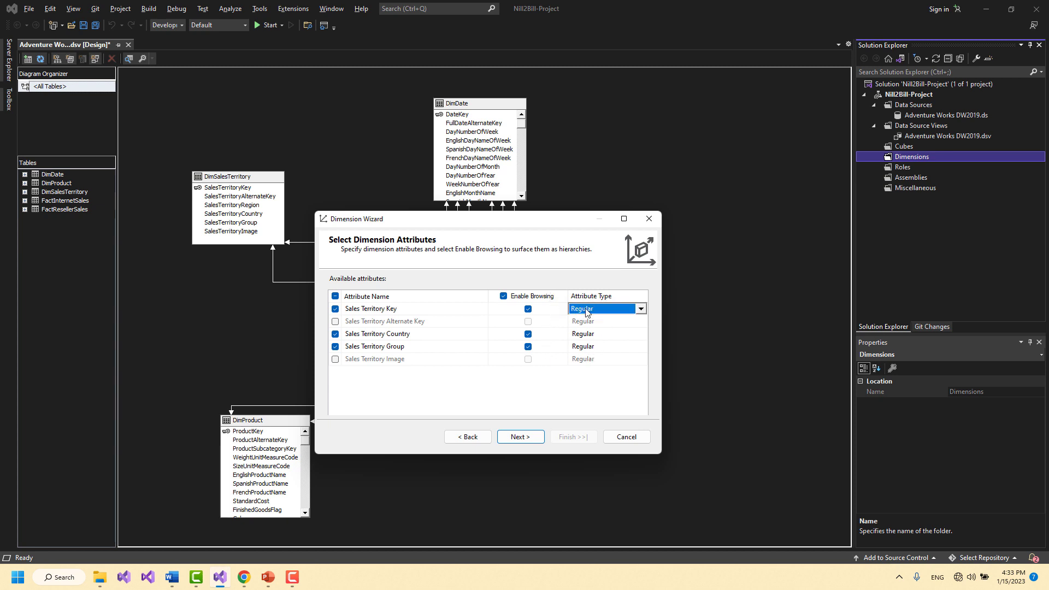
left_click(641, 309)
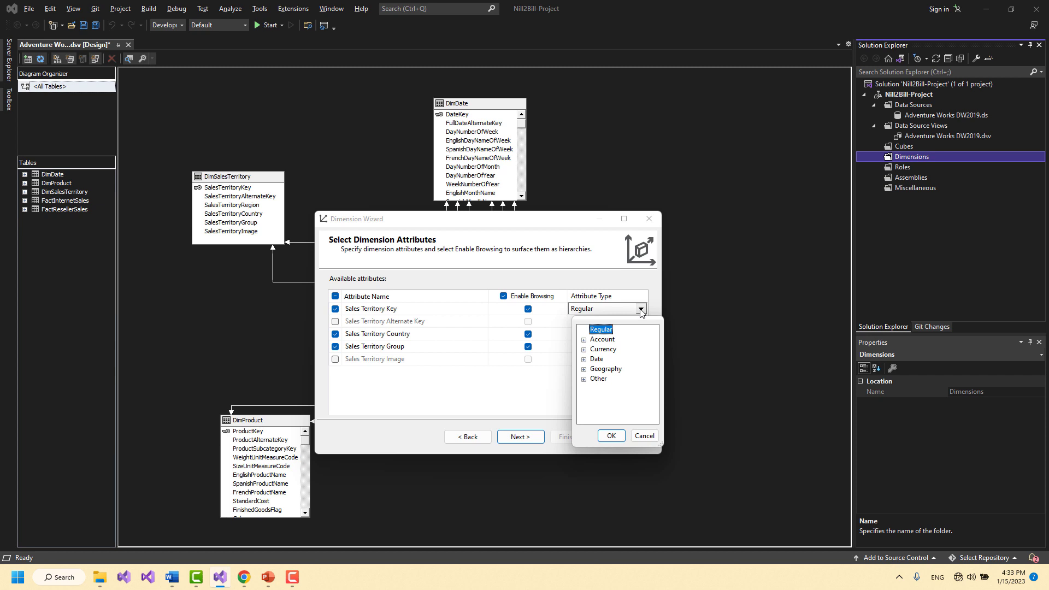
left_click(643, 435)
left_click(597, 388)
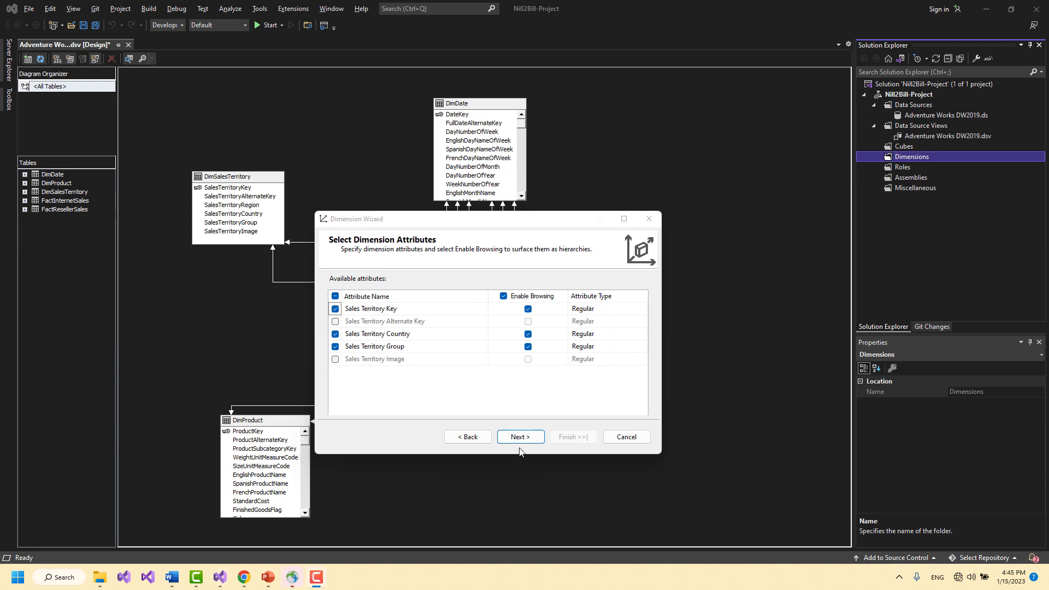
Accept the selected attributes and finish creating the dimension under the name Dim Sales Territory
left_click(520, 437)
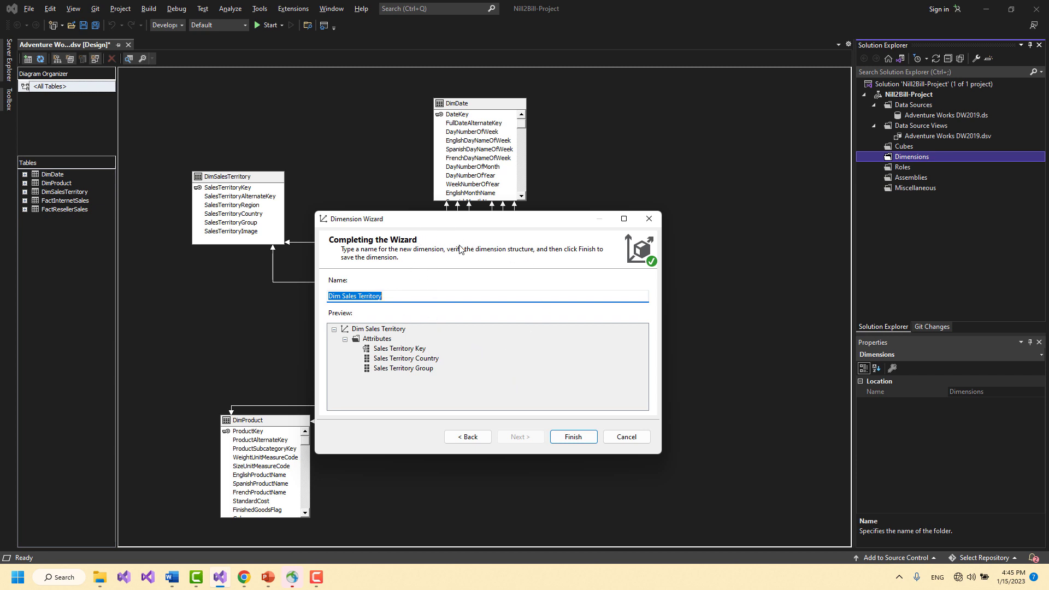
left_click(451, 297)
left_click_drag(399, 296, 321, 296)
left_click(405, 297)
left_click_drag(389, 297, 333, 296)
left_click(395, 298)
left_click_drag(361, 297, 330, 297)
left_click(579, 444)
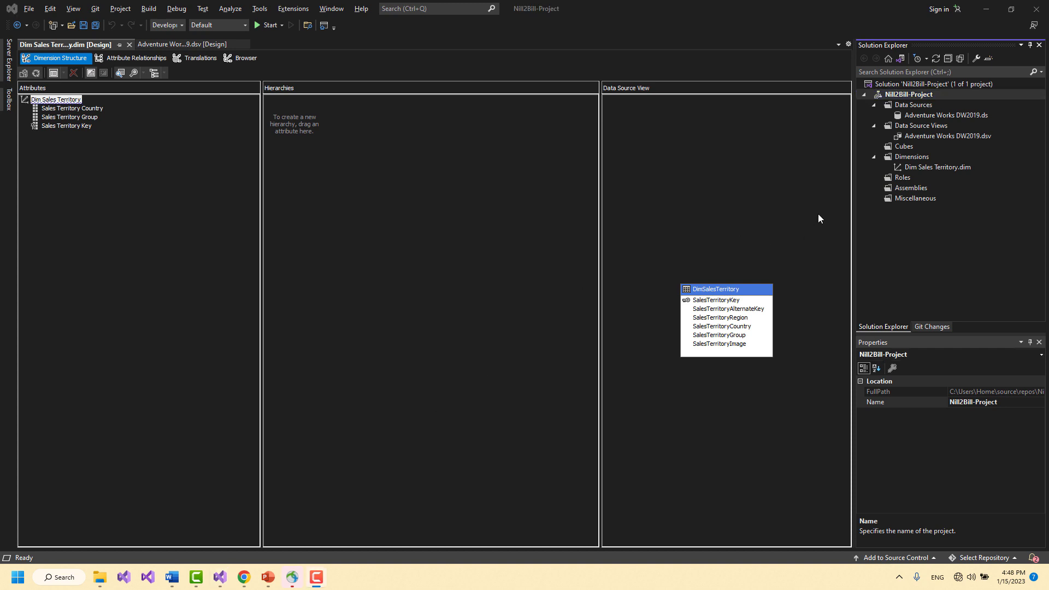
Open the Adventure Works DW2019 data source view and look at the DimSalesTerritory table in its diagram
double_click(940, 135)
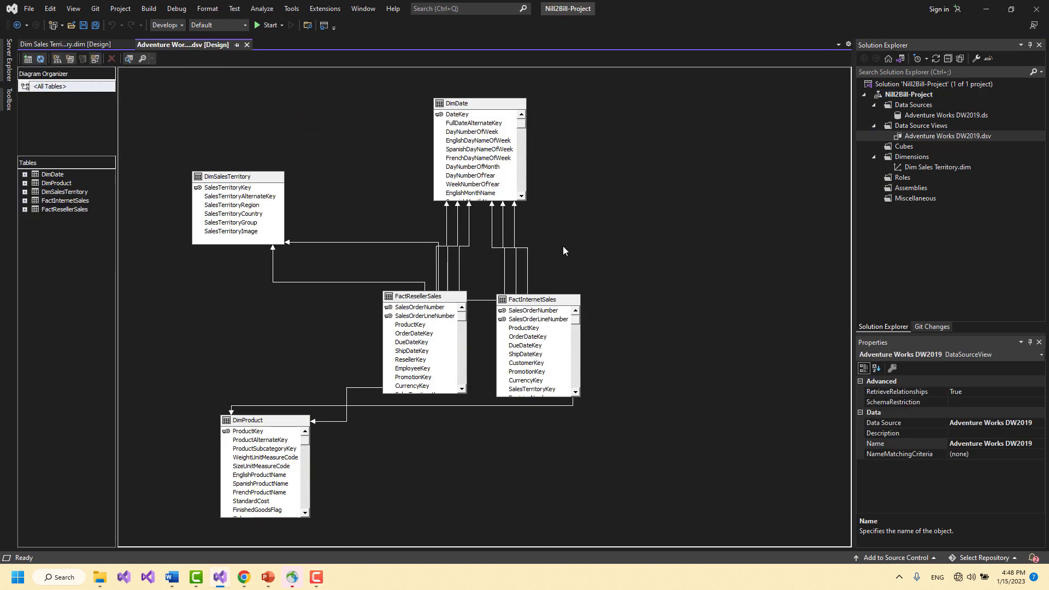
left_click(236, 179)
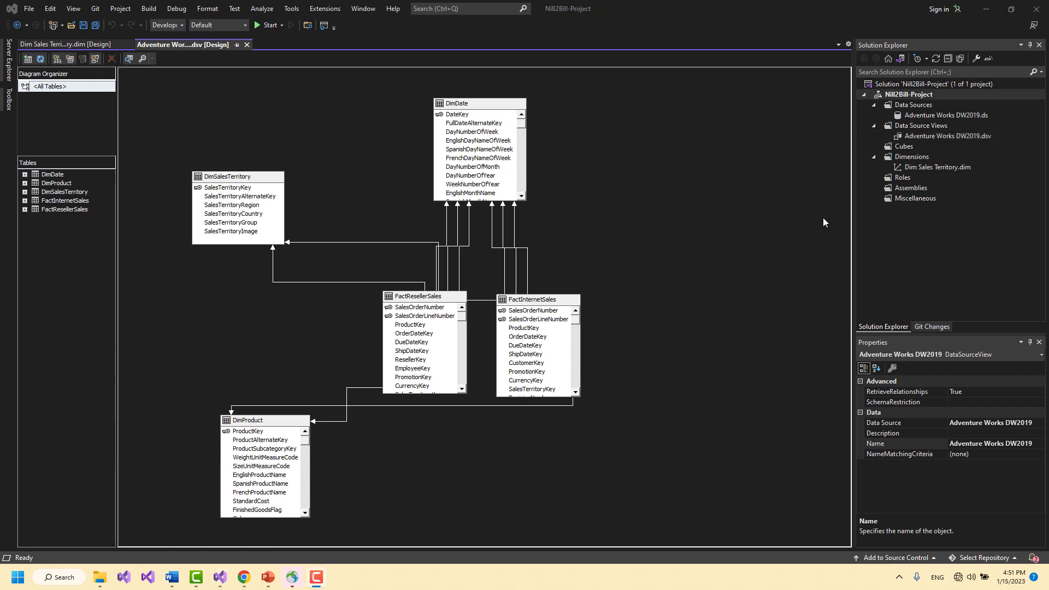
Start another new dimension from the Adventure Works DW2019 data source view with DimDate as its main table
left_click(912, 157)
right_click(900, 158)
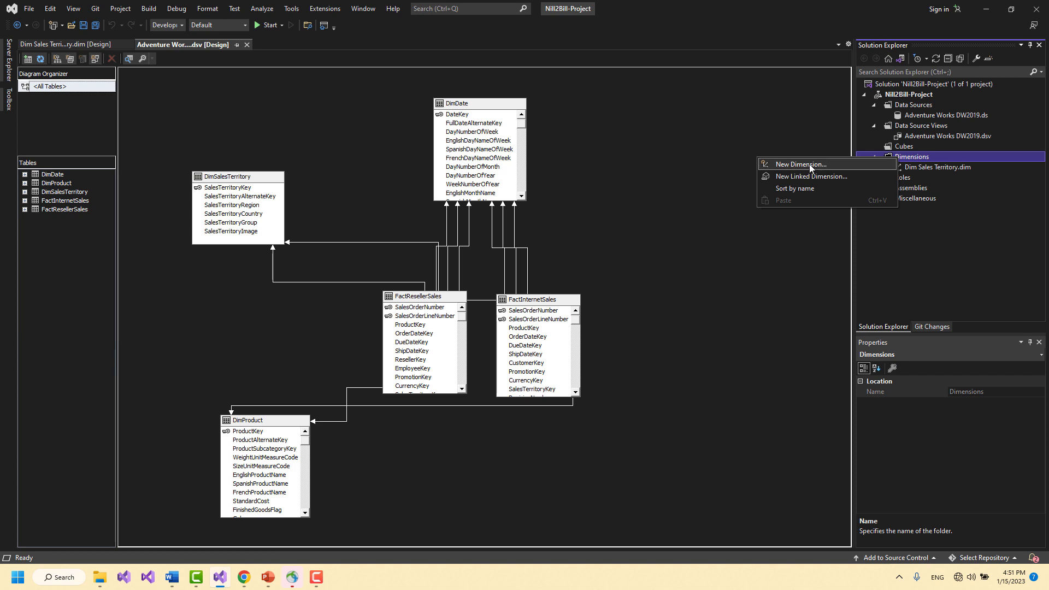
left_click(808, 164)
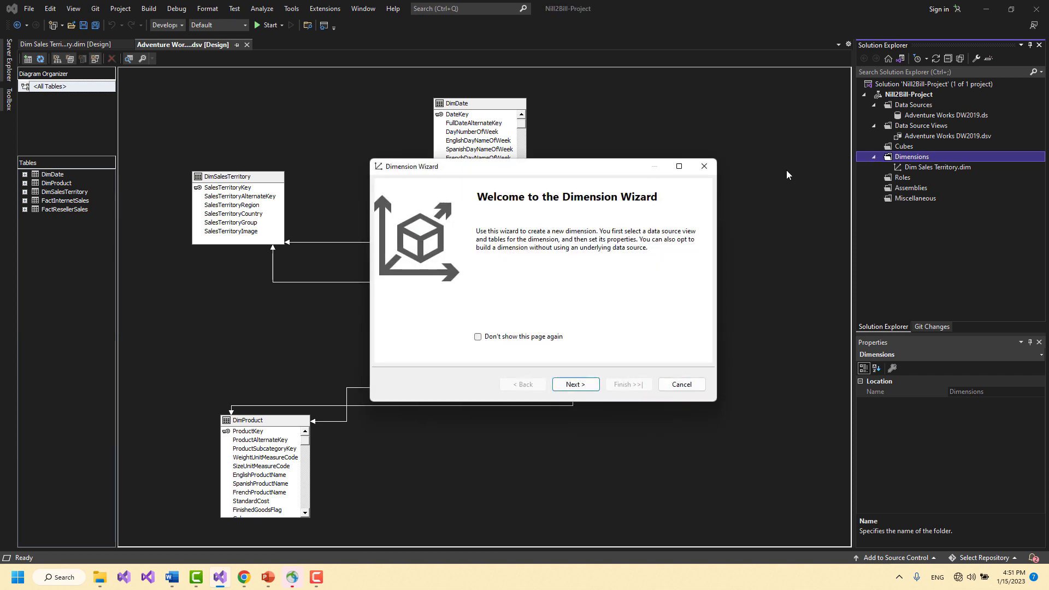
left_click(582, 386)
left_click(571, 383)
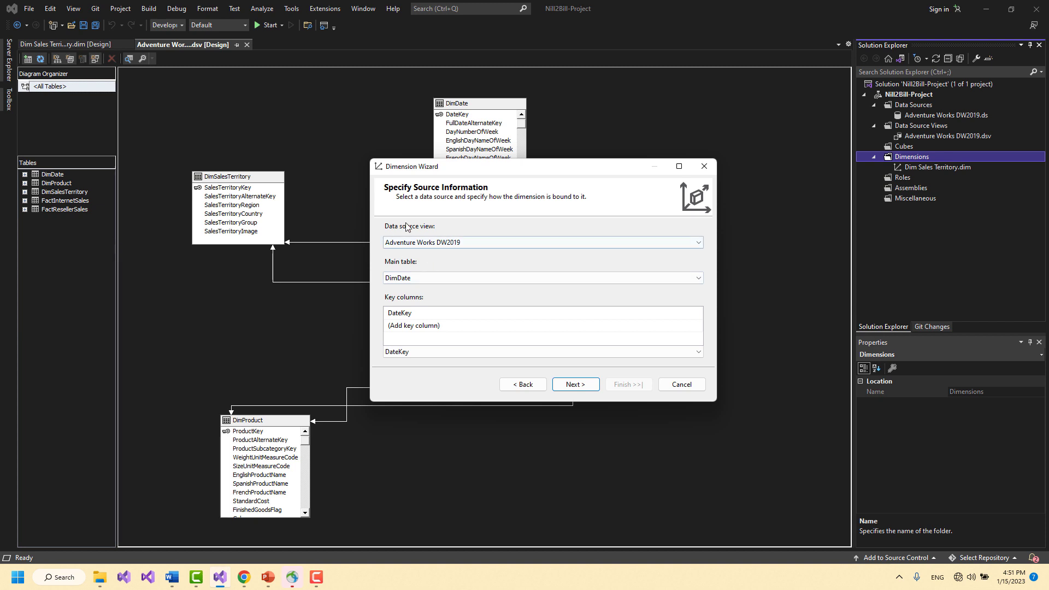
left_click(452, 243)
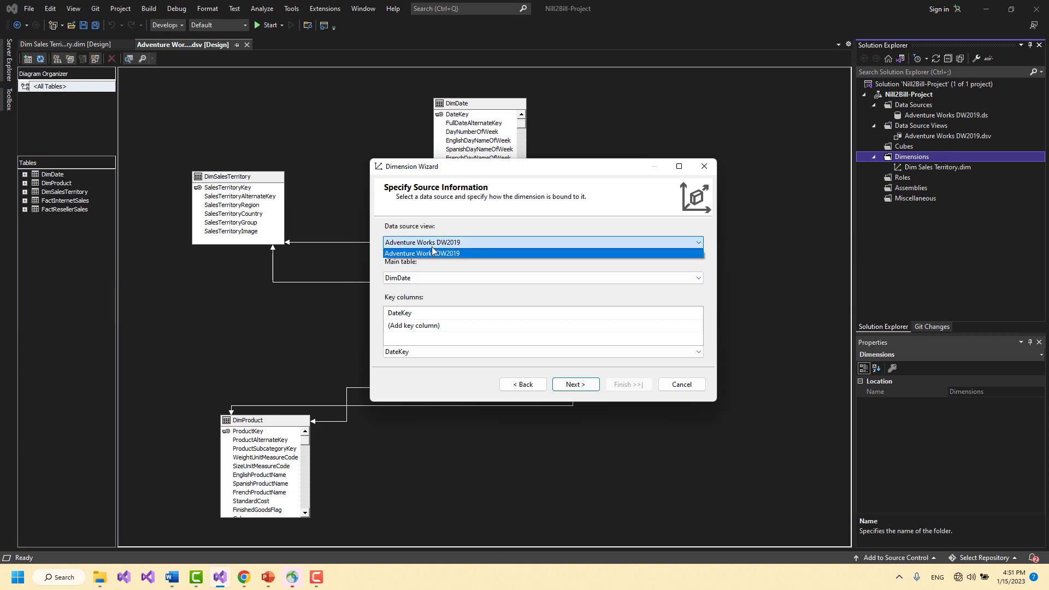
left_click(468, 254)
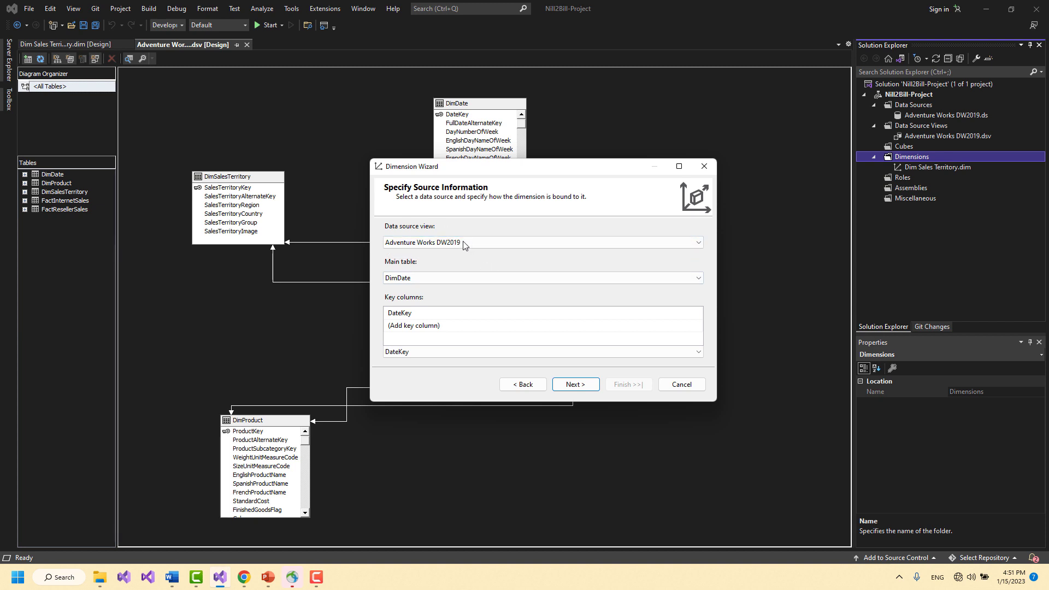
left_click(453, 281)
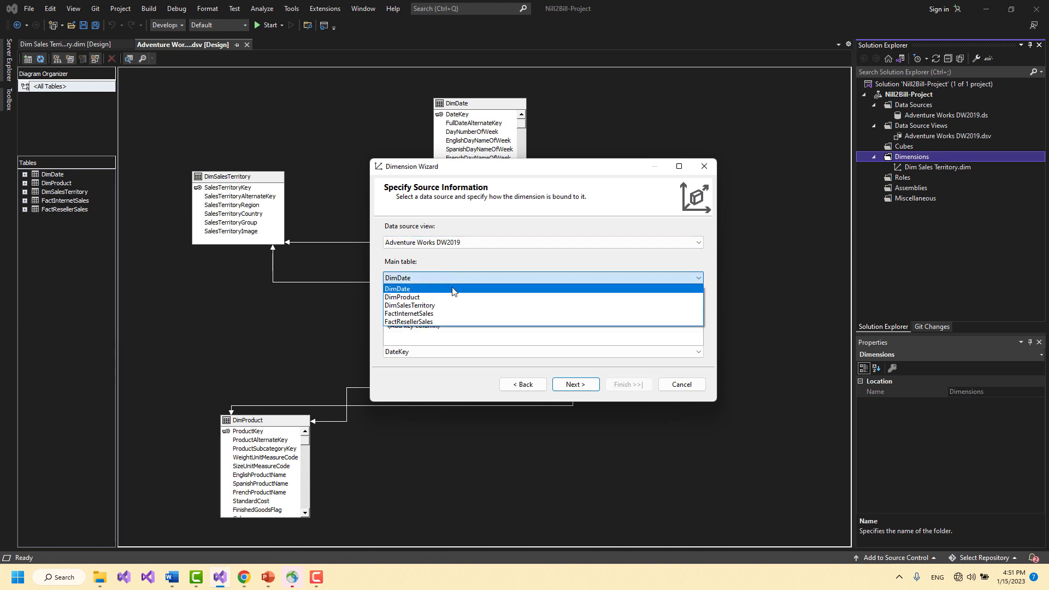
left_click(461, 261)
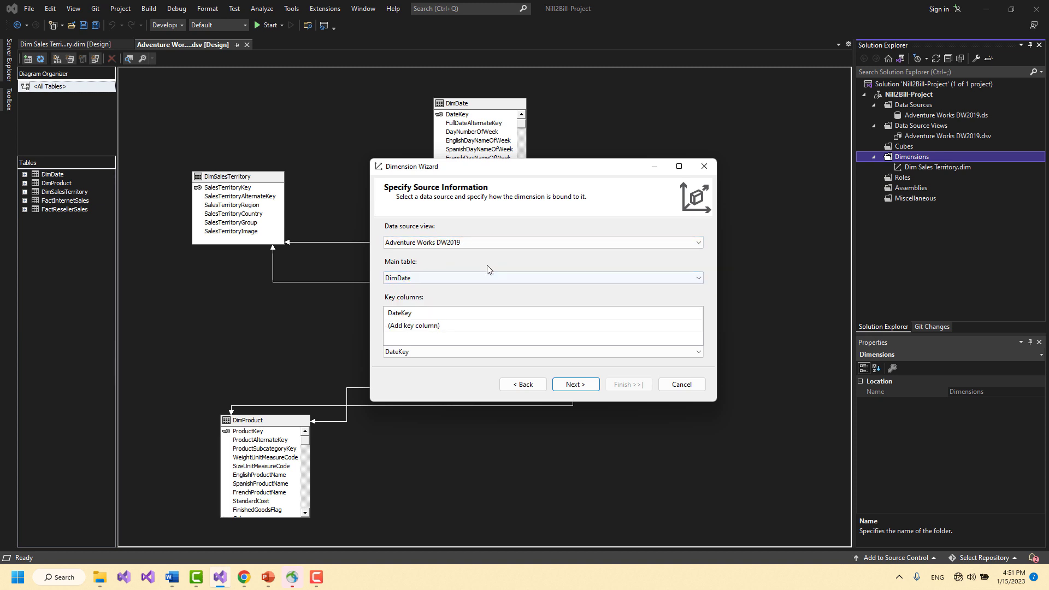
Accept the DimDate key and default attributes, try editing the proposed dimension name, and discard the new dimension
left_click(580, 385)
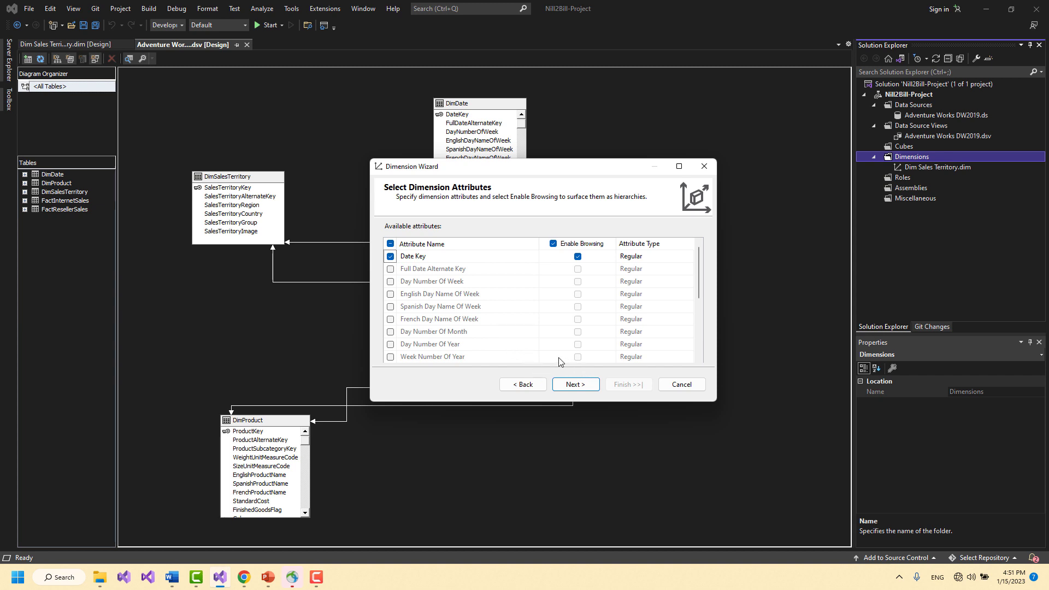
left_click(568, 385)
left_click(474, 244)
key("BackSpace")
key("BackSpace")
key("BackSpace")
key("BackSpace")
key("BackSpace")
key("BackSpace")
key("BackSpace")
key("BackSpace")
key("ctrl+z")
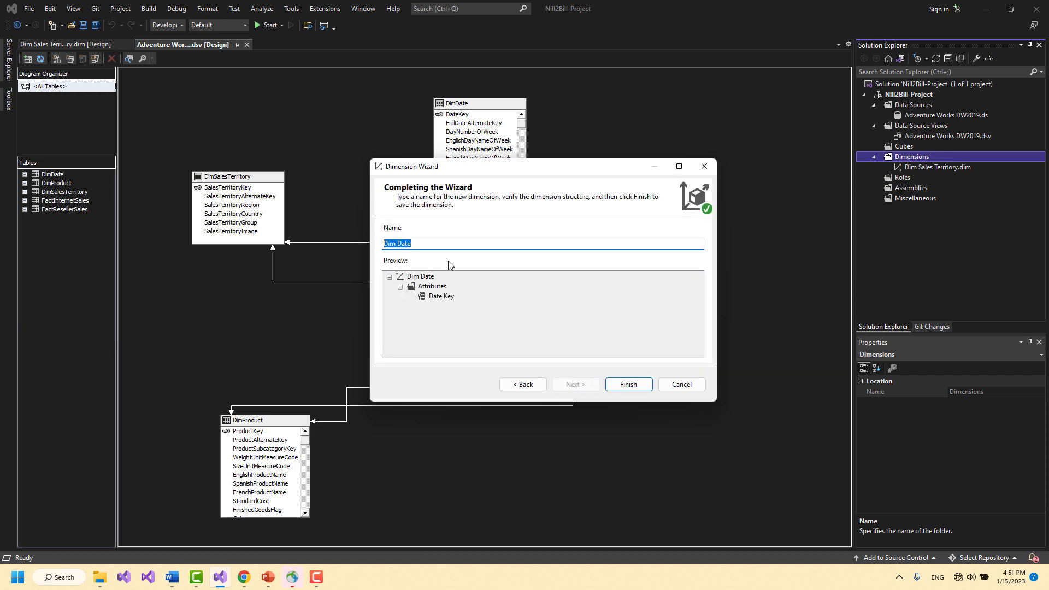
left_click(688, 385)
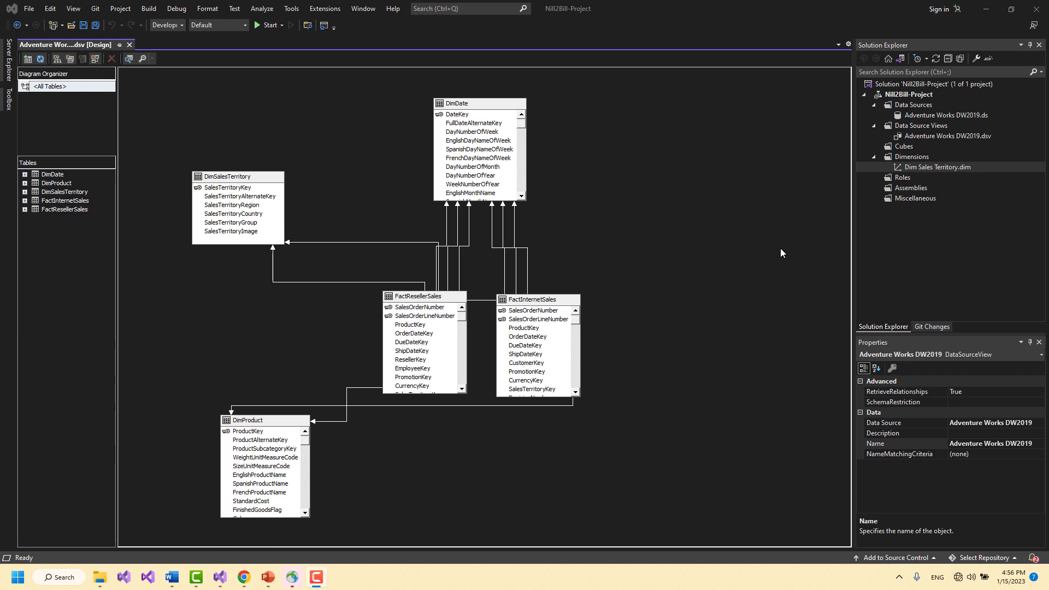
Open the Dim Sales Territory dimension from the project's dimensions in the dimension designer
left_click(907, 159)
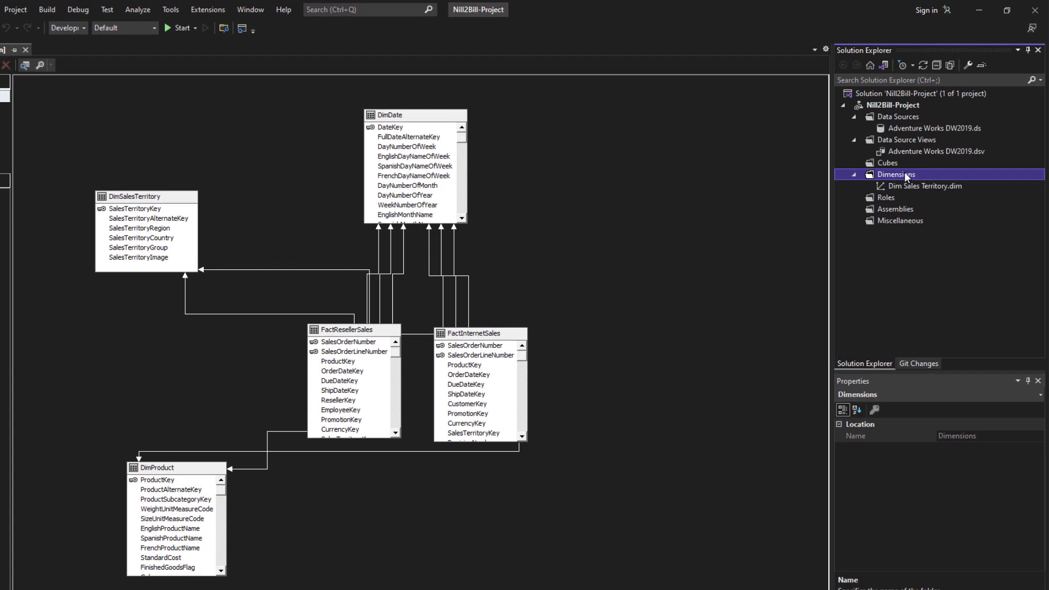
left_click(903, 177)
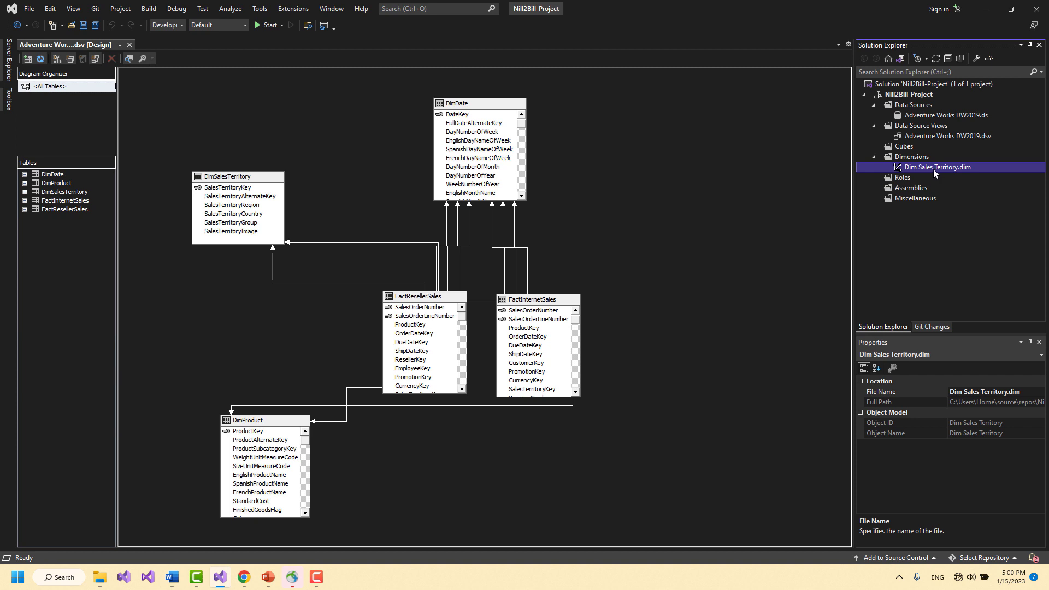
double_click(933, 167)
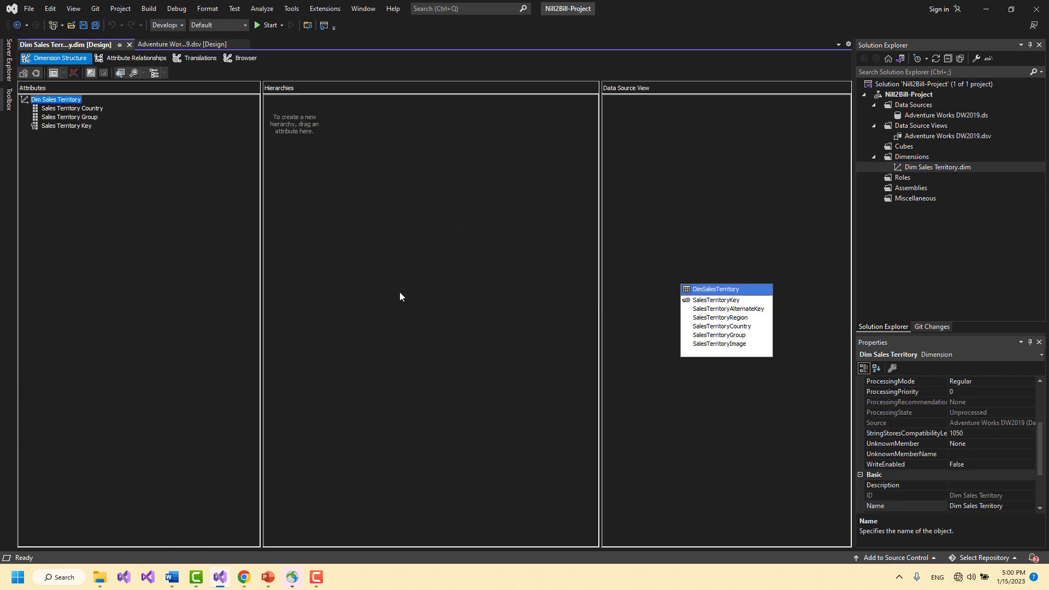
left_click(388, 256)
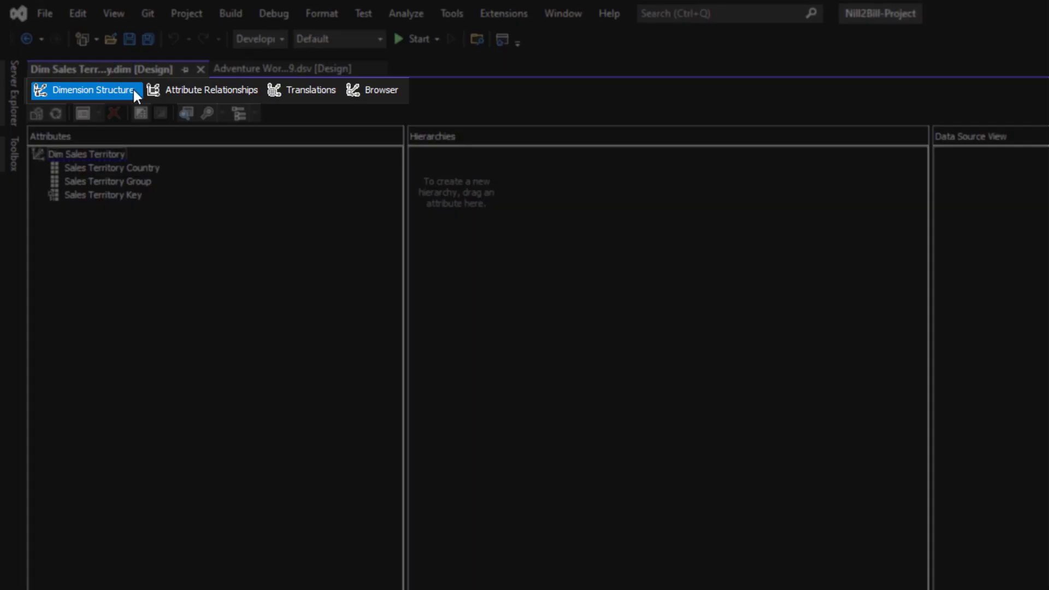
Look through the Dim Sales Territory dimension's attribute relationships, translations and browser, and return to its structure to examine the DimSalesTerritory source table
left_click(197, 88)
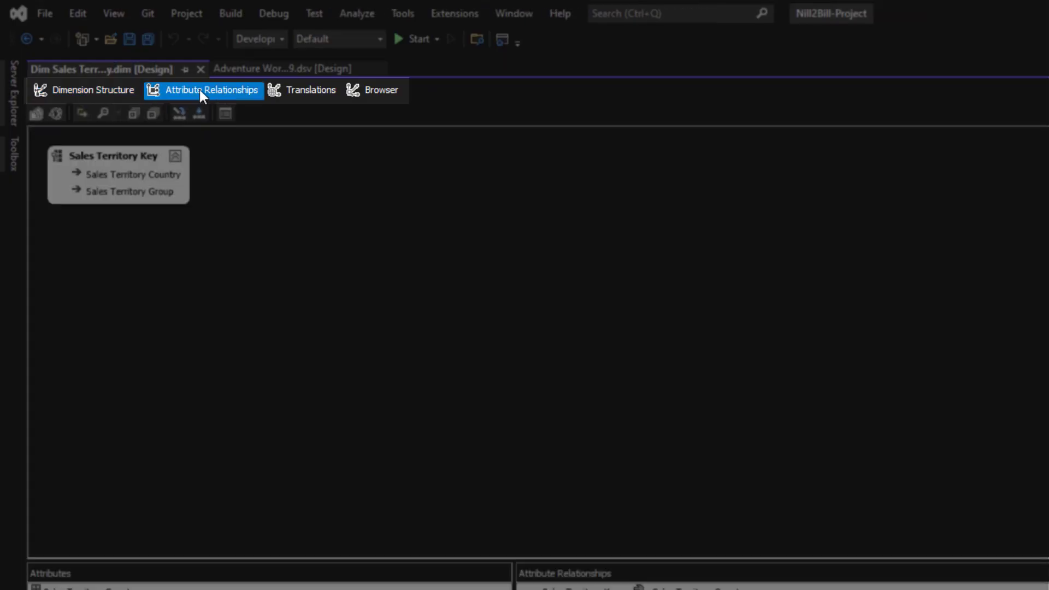
left_click(309, 89)
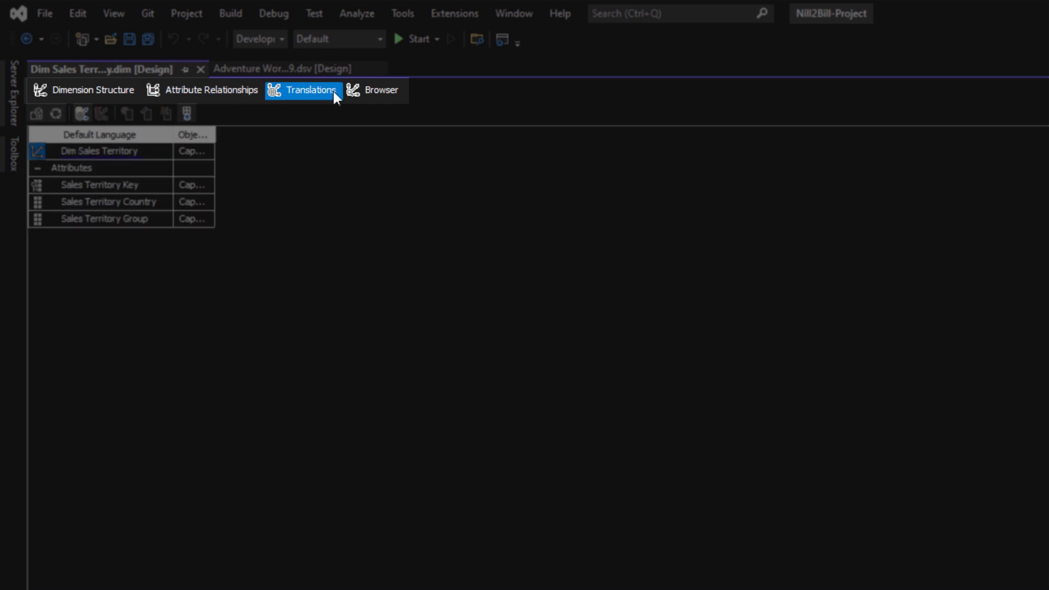
left_click(382, 90)
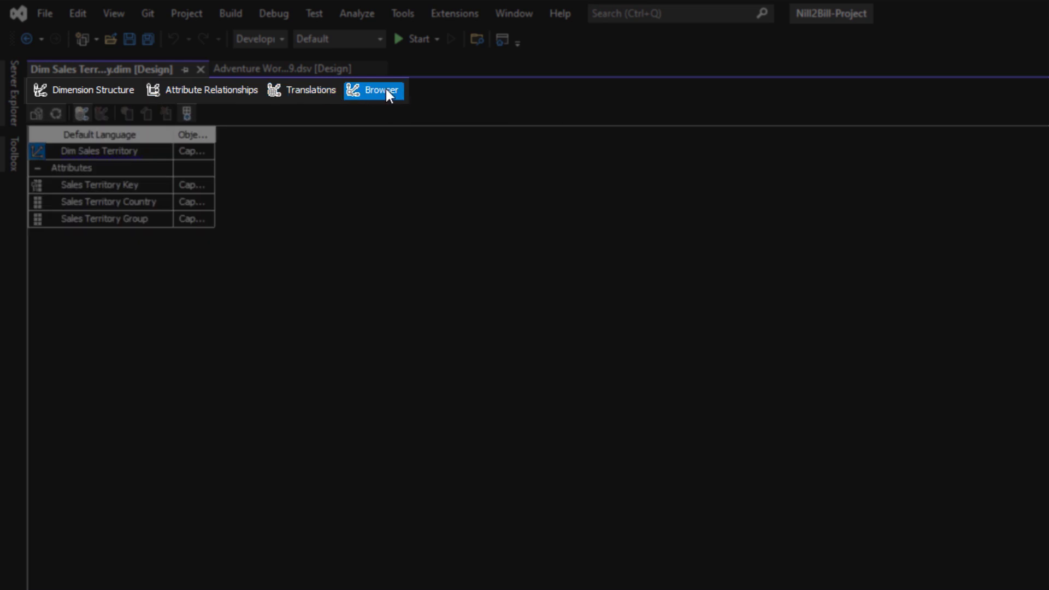
left_click(97, 91)
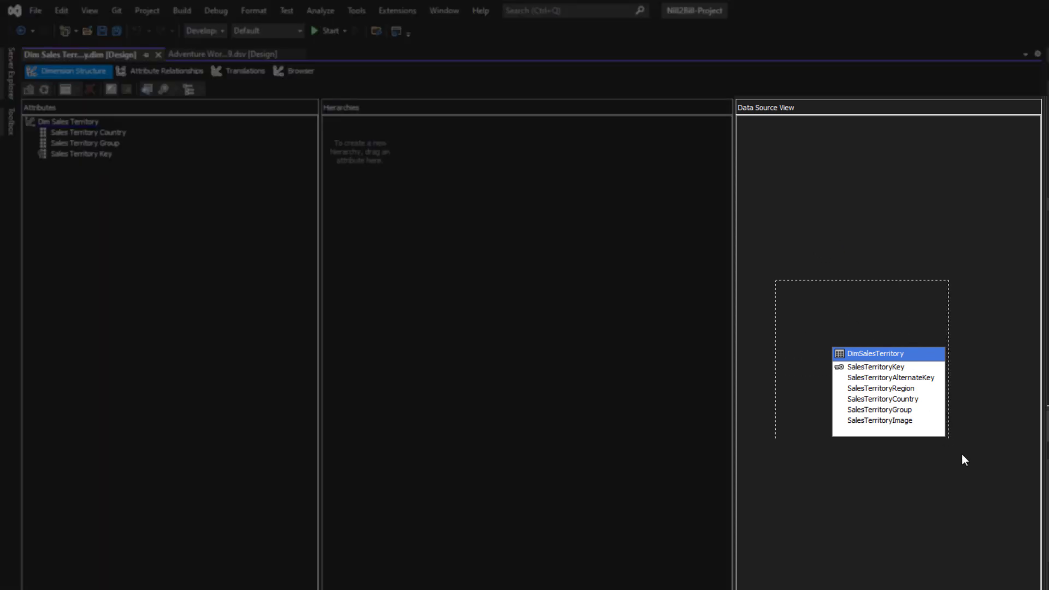
left_click_drag(961, 455, 990, 509)
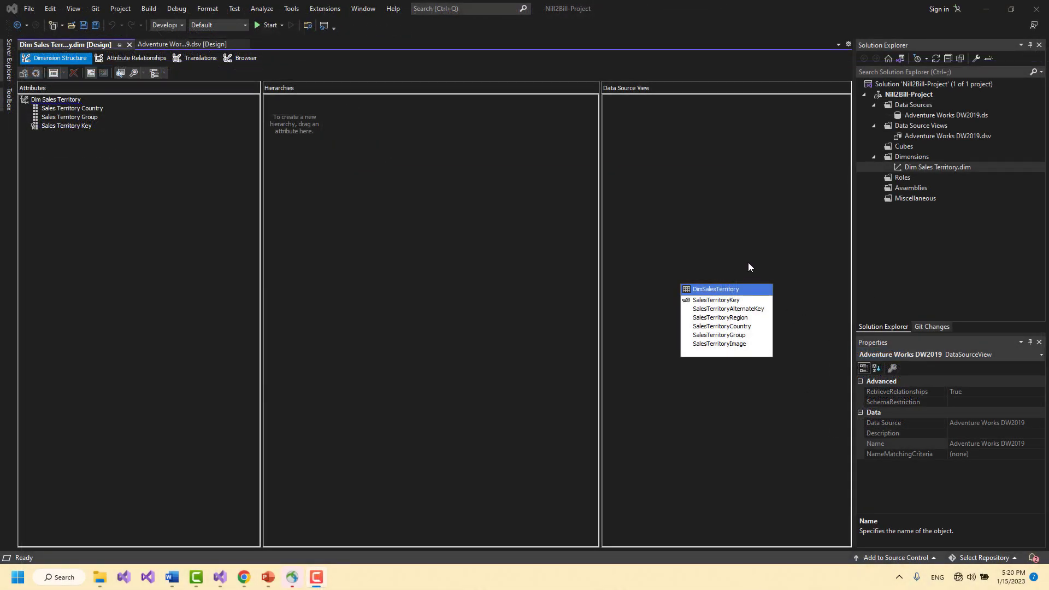
Open the Adventure Works DW2019 data source view and examine the DimSalesTerritory, DimDate and DimProduct tables and the whole diagram
double_click(923, 136)
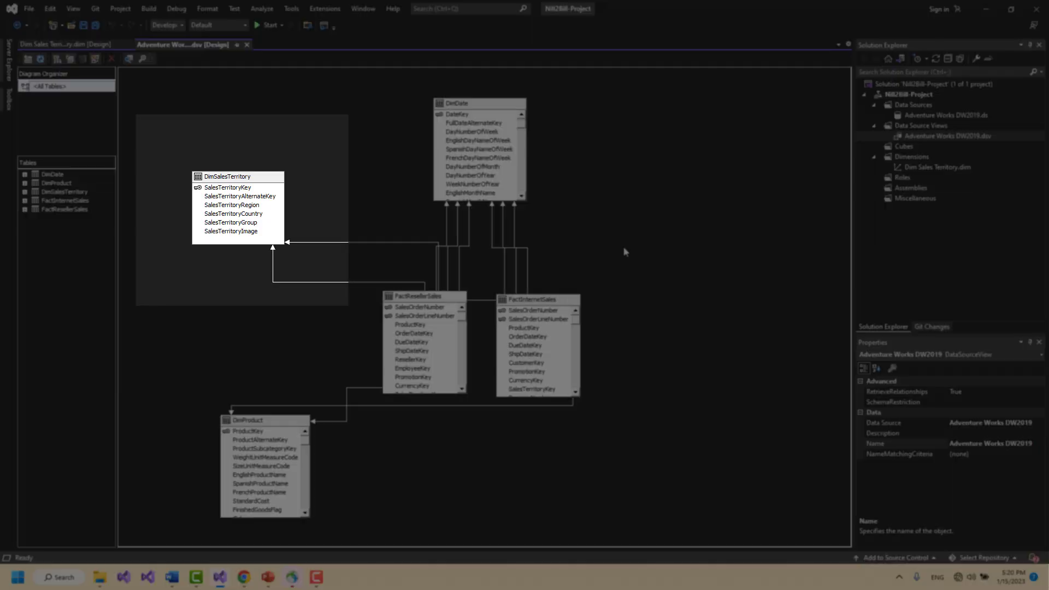
left_click_drag(162, 140, 317, 273)
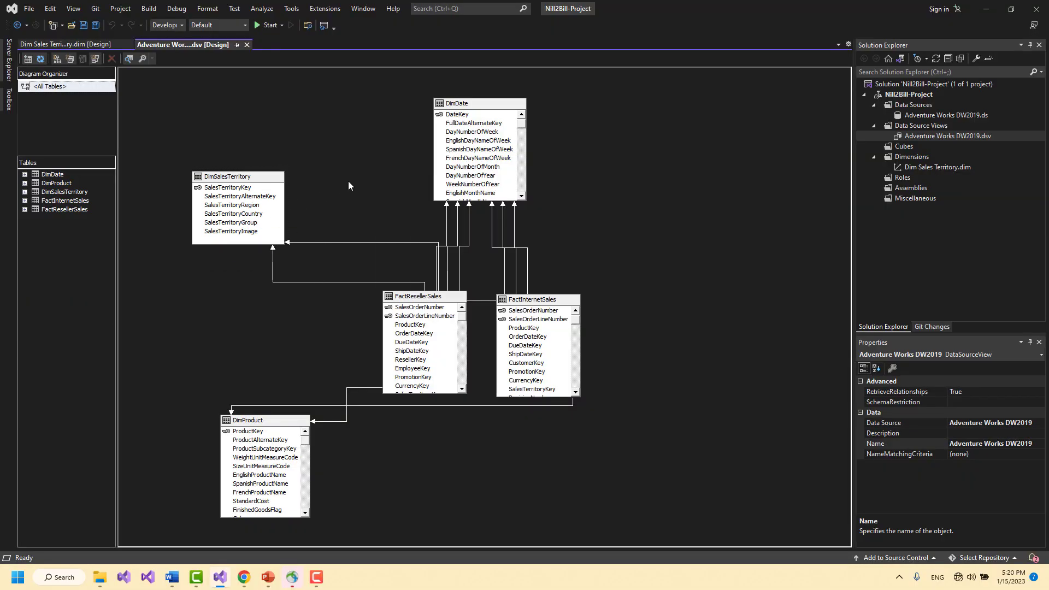
left_click_drag(407, 87, 529, 208)
left_click_drag(208, 380, 324, 533)
left_click_drag(208, 380, 324, 533)
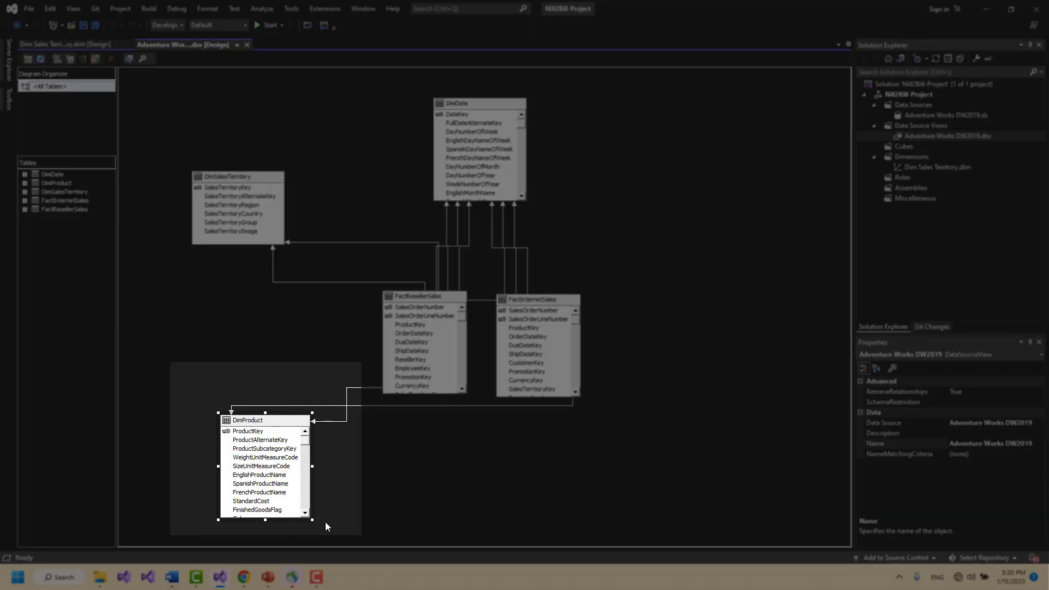
left_click(352, 491)
left_click_drag(406, 84, 549, 208)
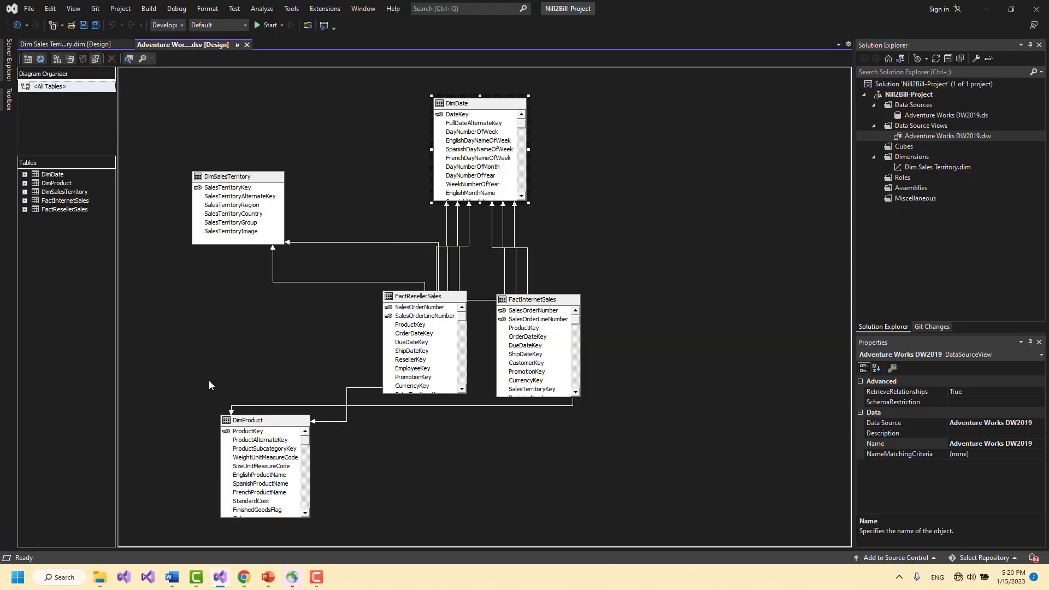
left_click_drag(208, 381, 326, 532)
left_click(340, 504)
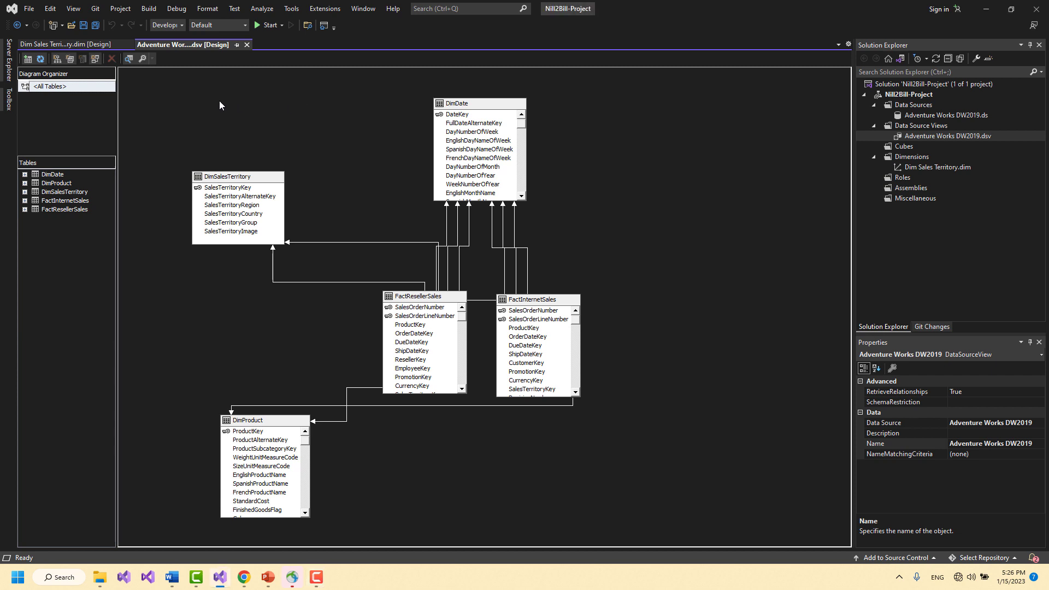
left_click_drag(182, 92, 624, 528)
left_click_drag(168, 95, 623, 488)
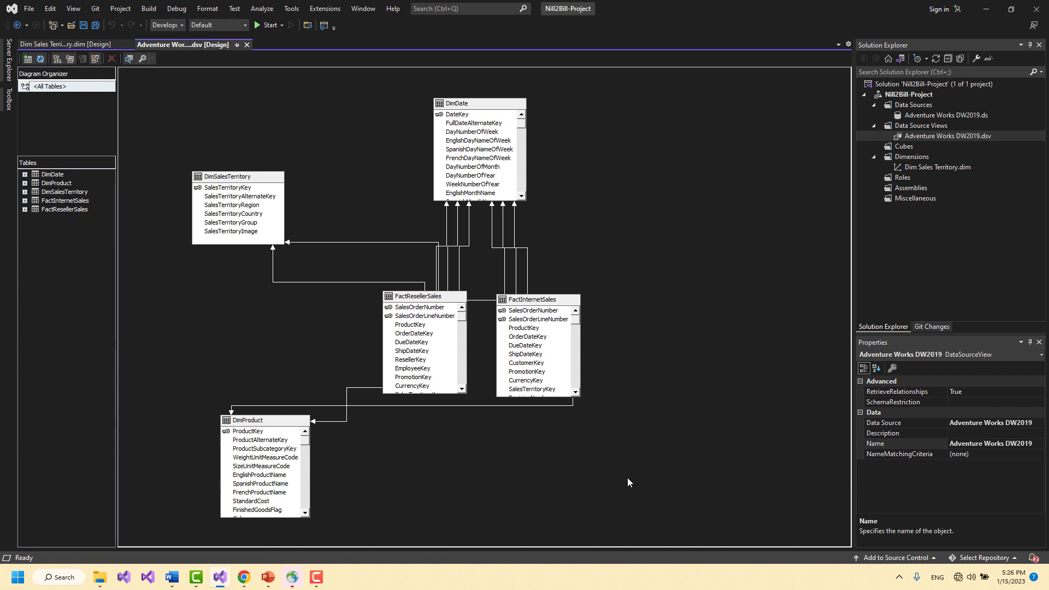
Return to the Dim Sales Territory dimension's structure and bring up the dimension's properties
left_click(907, 167)
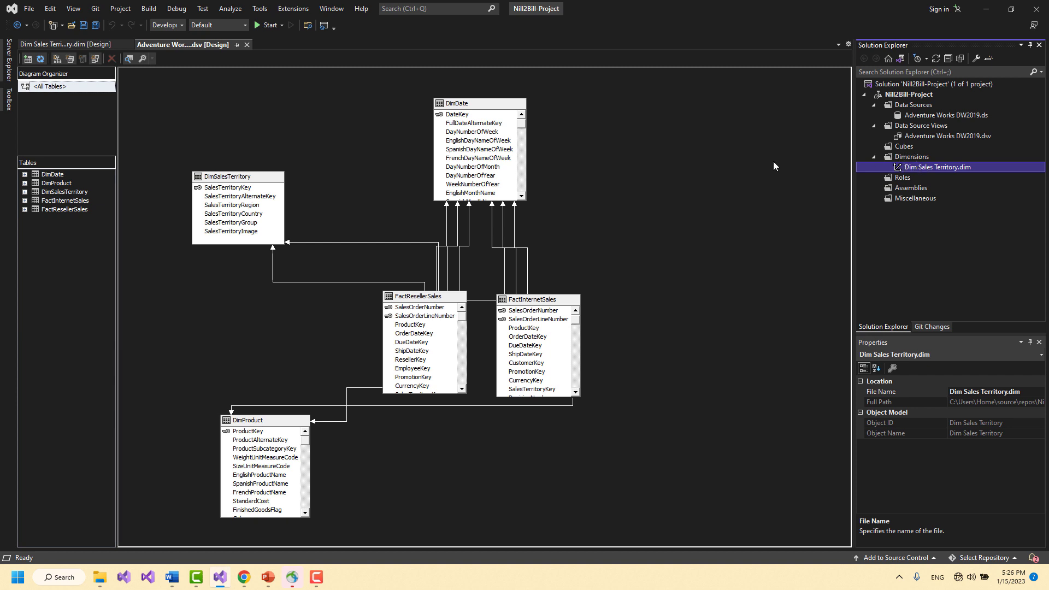
left_click(749, 174)
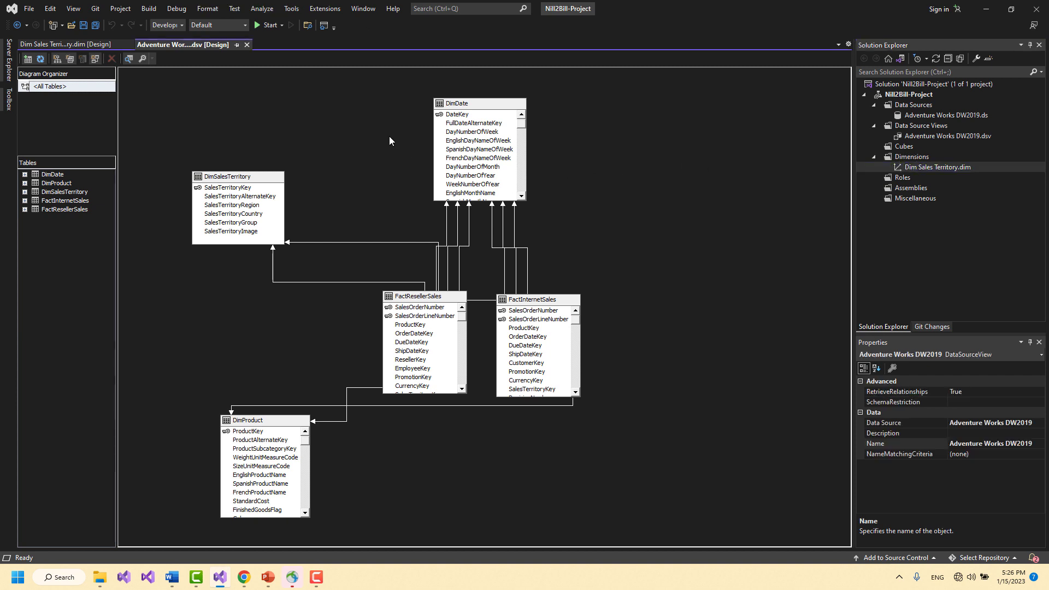
left_click(100, 44)
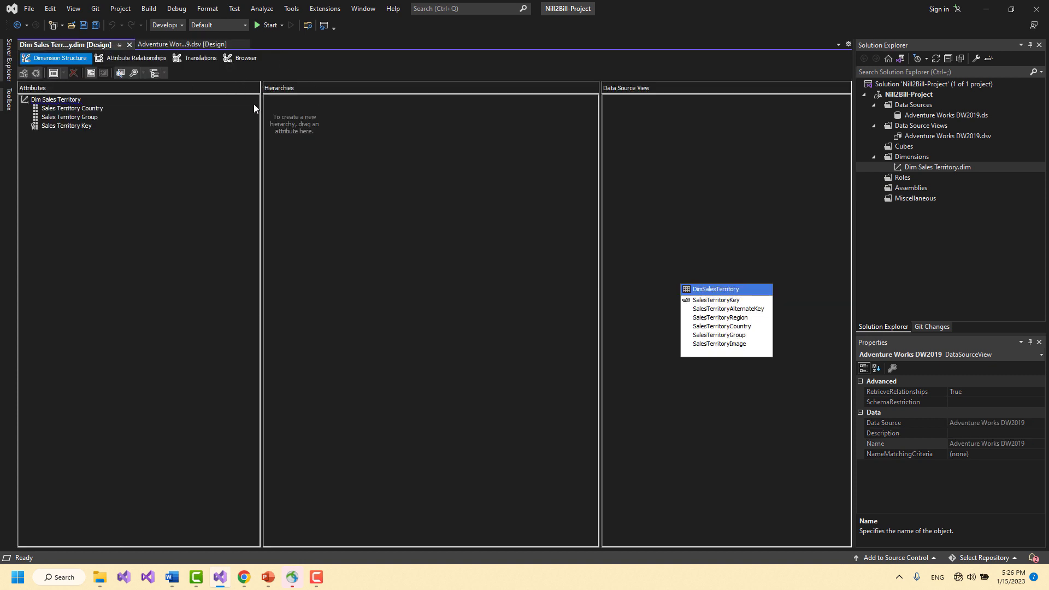
left_click(366, 195)
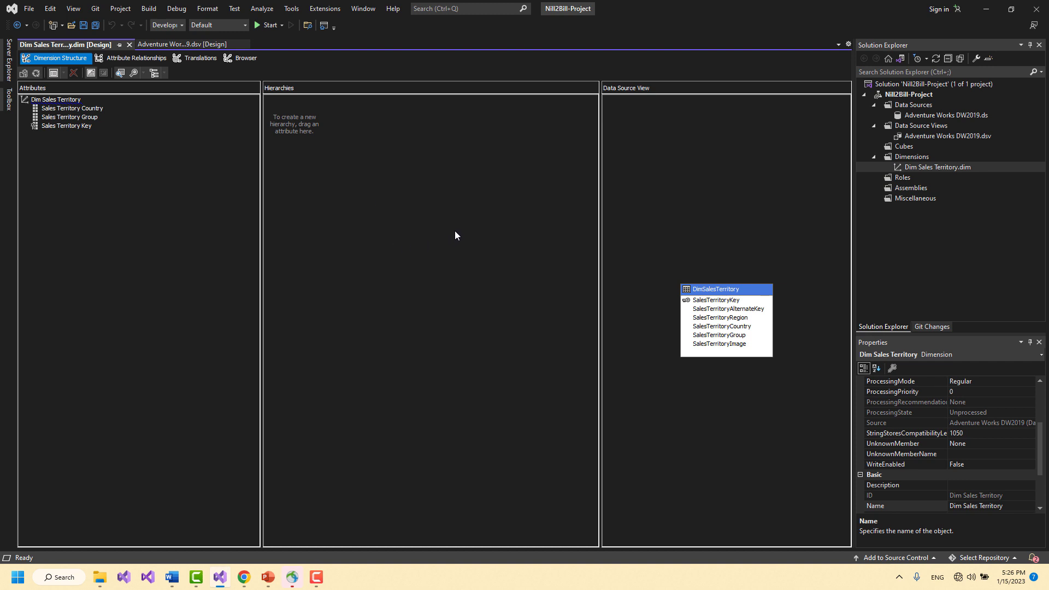